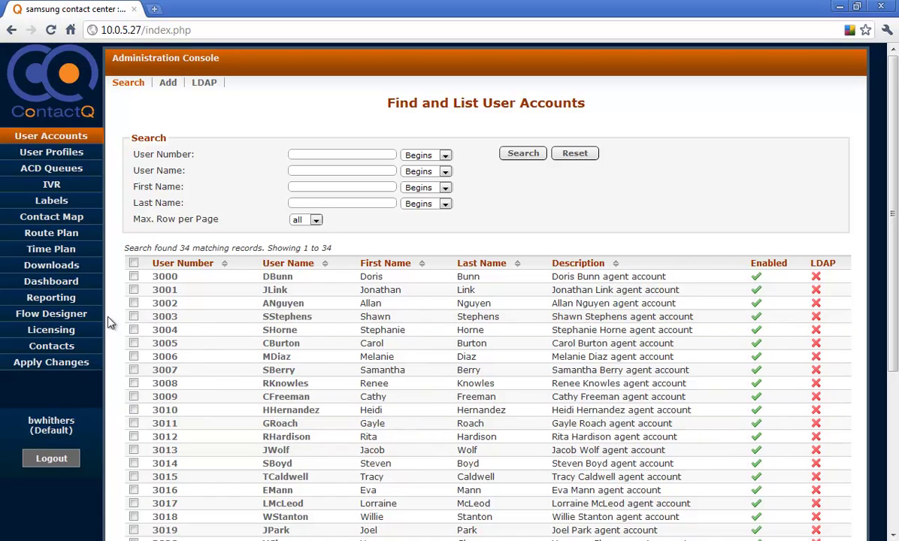
Open the reporting dashboard and filter the Live Queue Monitor to the Bike Insurance, second Business Insurance and Car Insurance queues
left_click(75, 299)
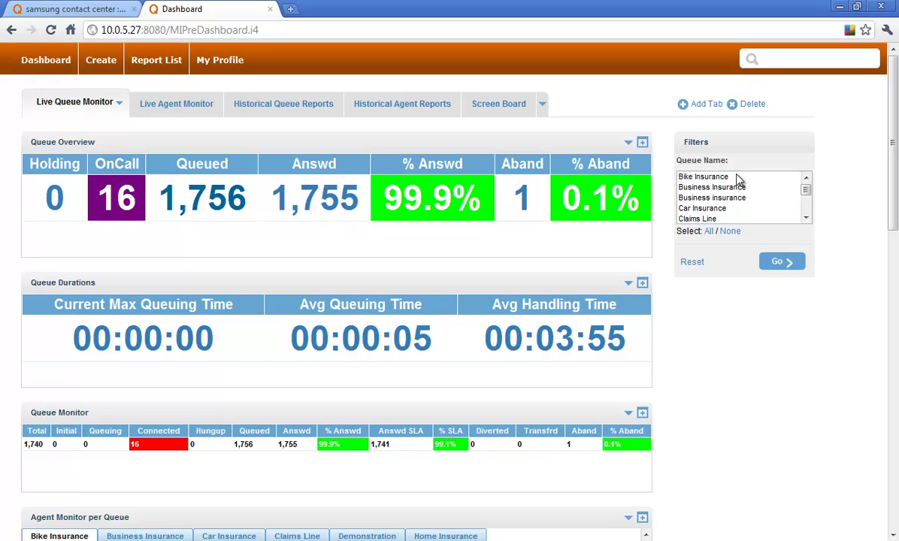
left_click(699, 180)
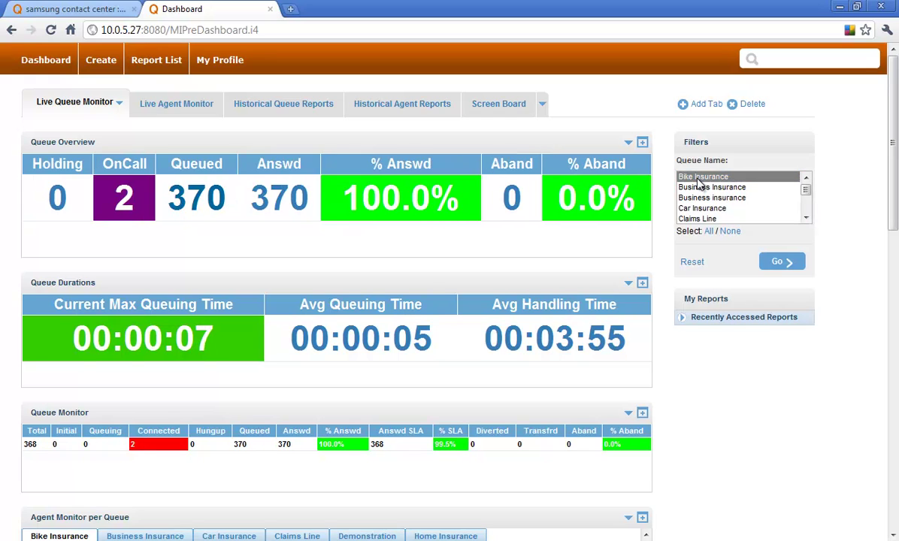
left_click(694, 198, "ctrl")
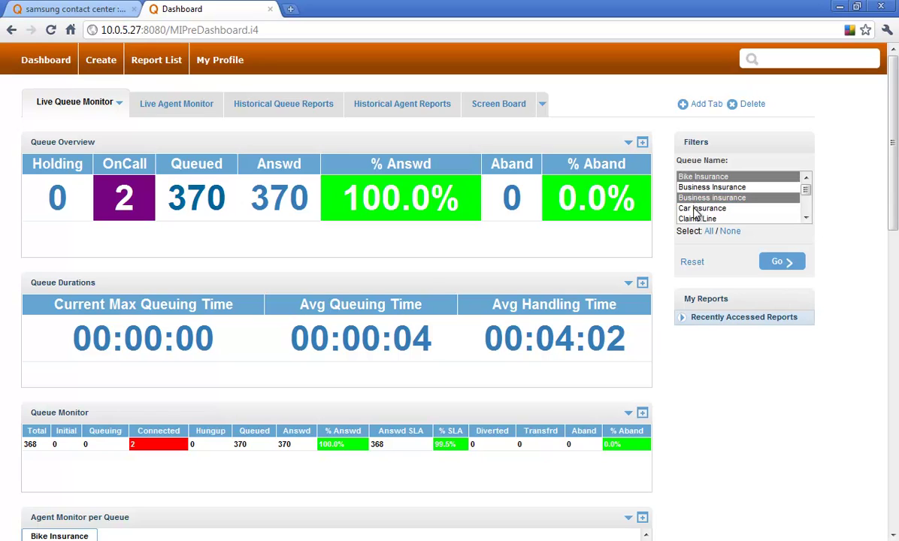
left_click(696, 209, "ctrl")
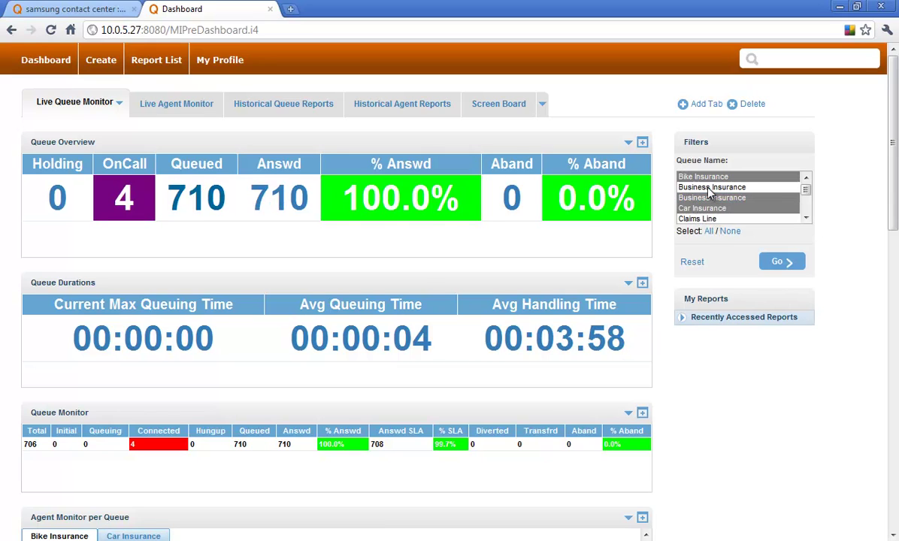
Include all queues in the Live Queue Monitor filter and check the detailed list of abandoned calls
left_click(709, 232)
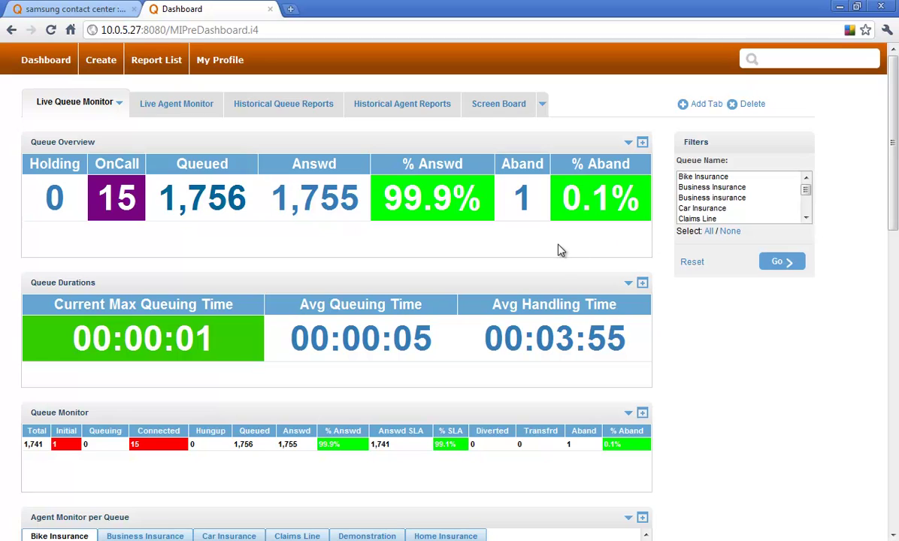
left_click(524, 199)
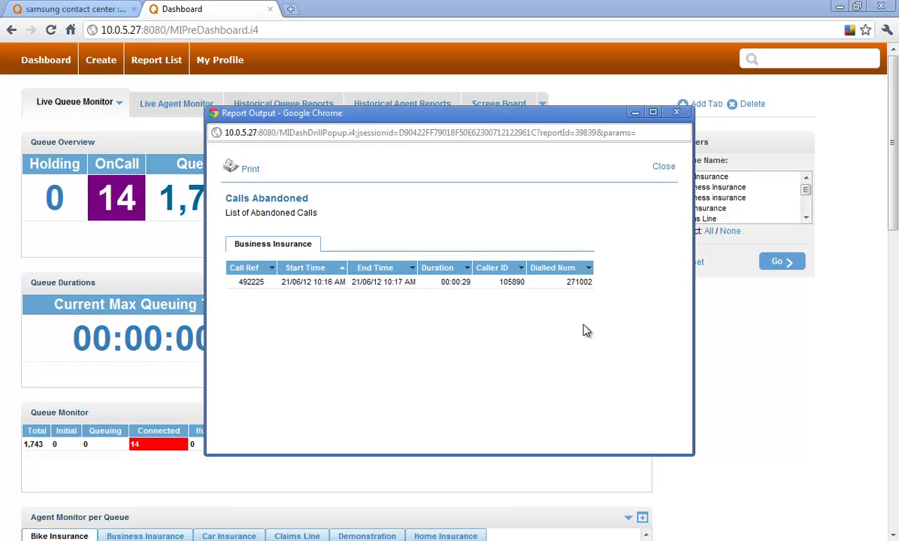
left_click(663, 166)
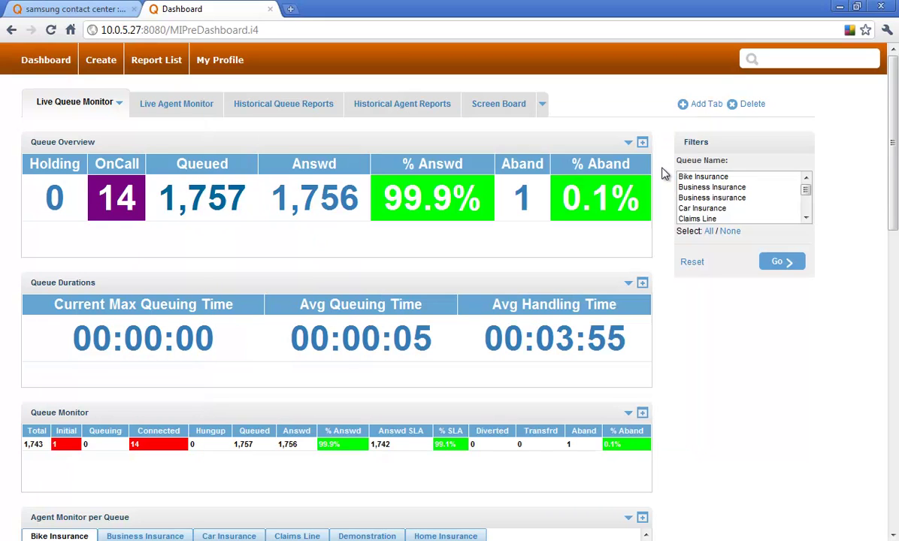
Review the agents' statuses in the Agent Monitor per Queue for Business Insurance, Car Insurance and Bike Insurance
left_click_drag(895, 224, 895, 326)
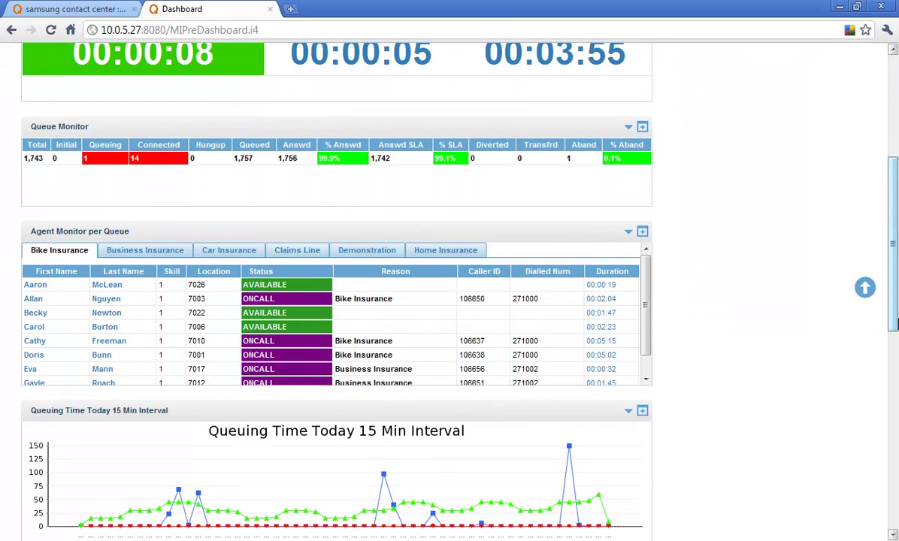
left_click(148, 255)
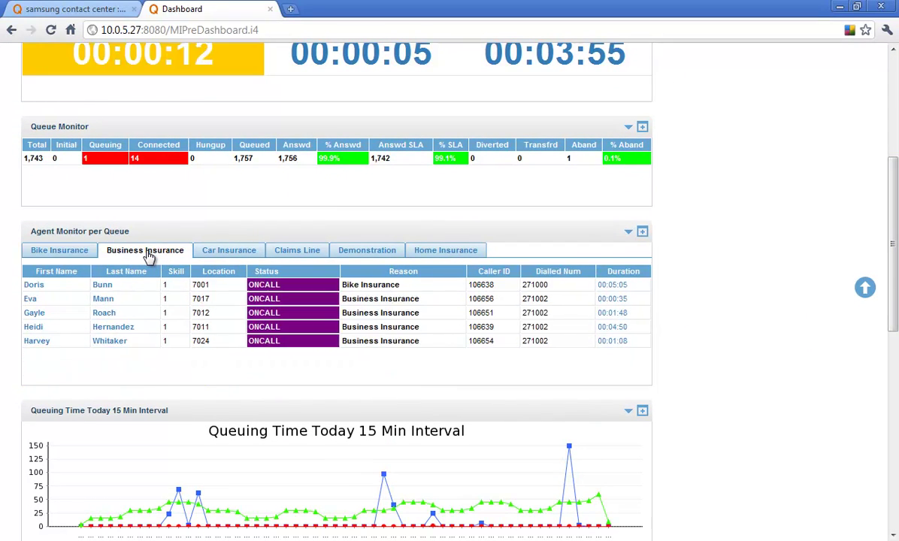
left_click(213, 257)
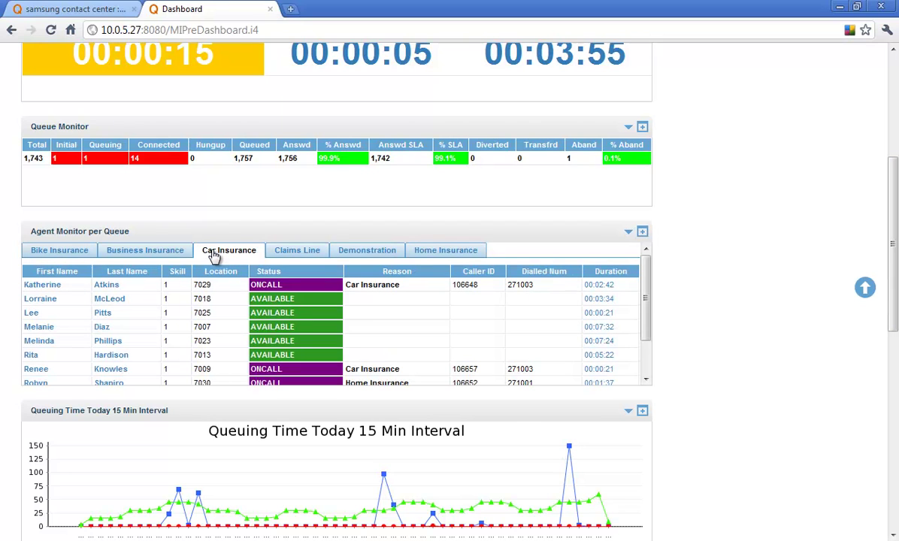
left_click(76, 257)
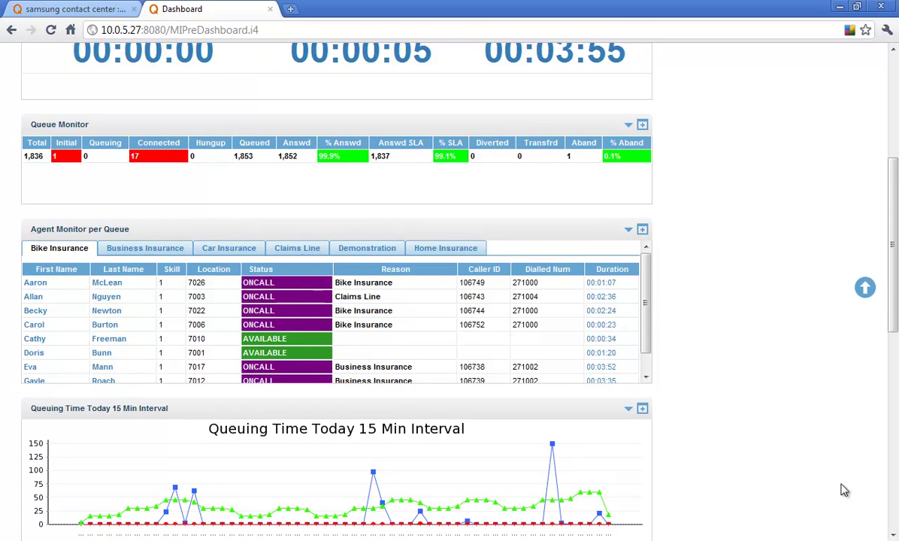
Show Wrapup Outcomes as a table, and view Completed Calls Summary as a table before restoring its chart
left_click_drag(894, 317, 893, 435)
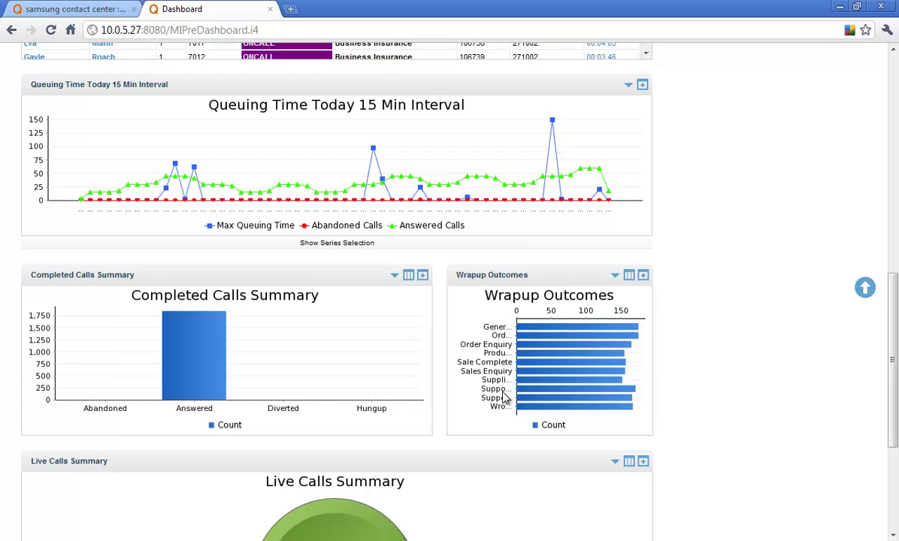
left_click(409, 277)
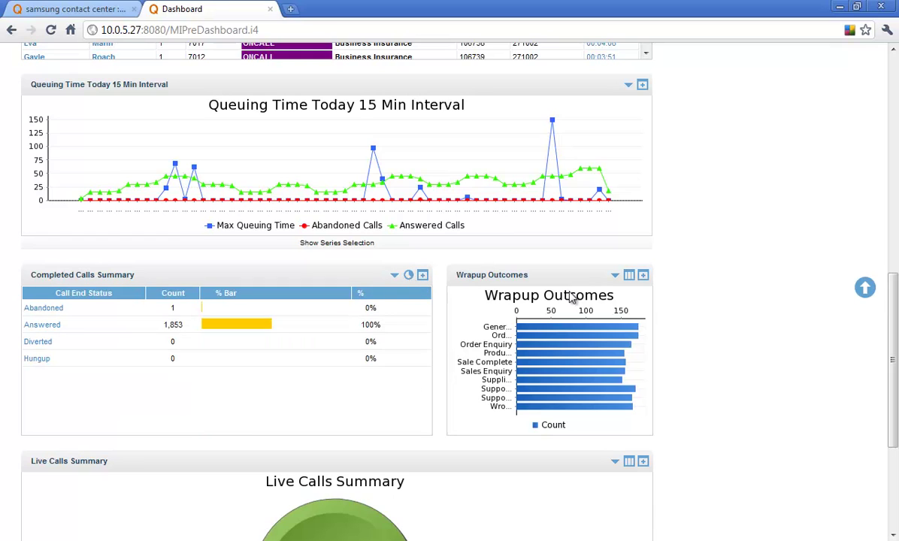
left_click(629, 277)
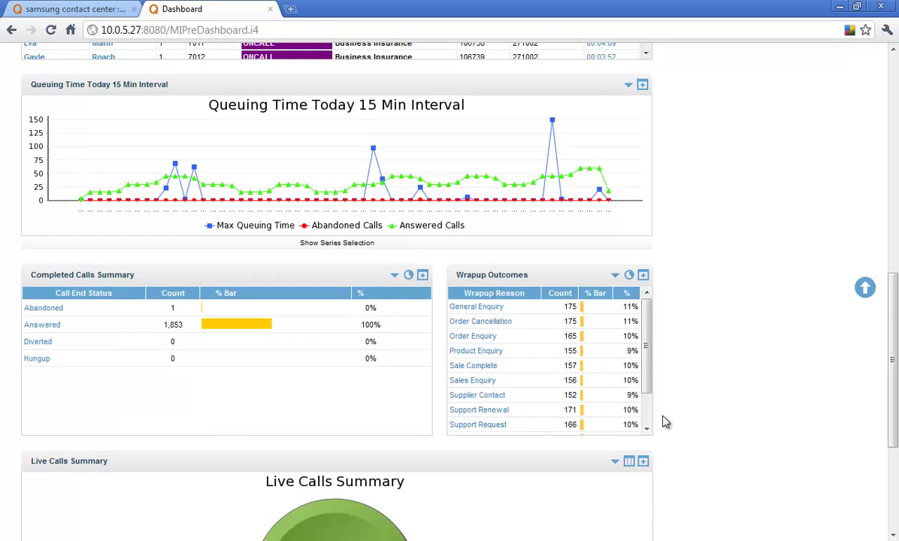
mouse_move(648, 361)
left_mouse_down()
mouse_move(648, 406)
mouse_move(647, 349)
left_mouse_up()
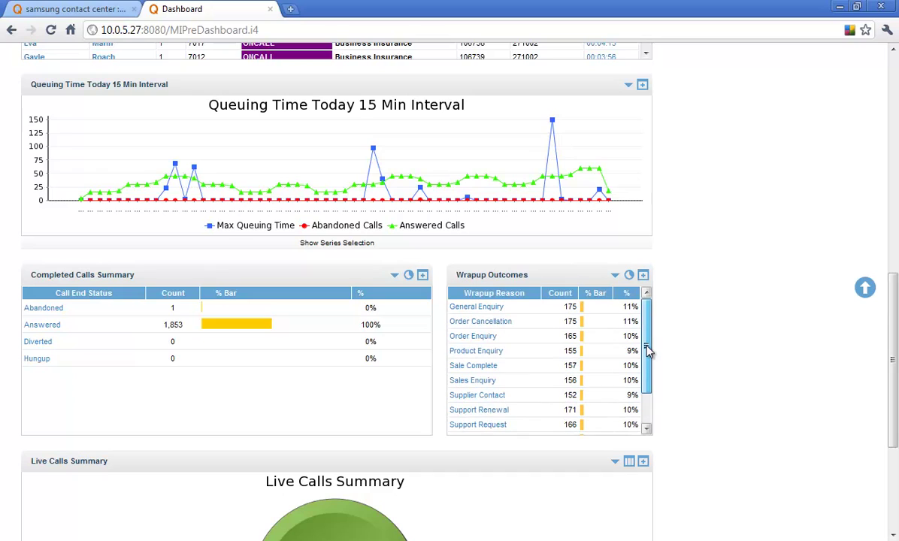
left_click(409, 276)
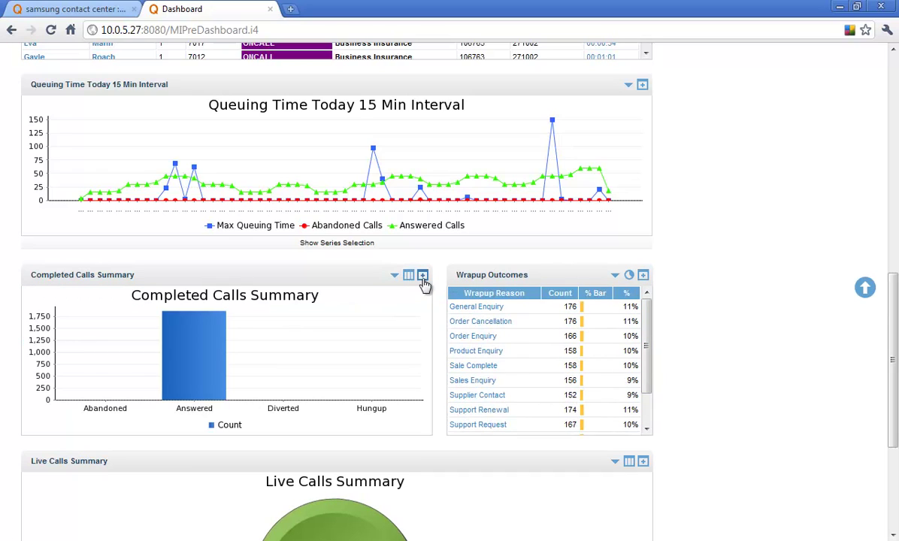
Open the Live Agent Monitor and filter it to eight individual agents by user name
left_click_drag(895, 310, 893, 83)
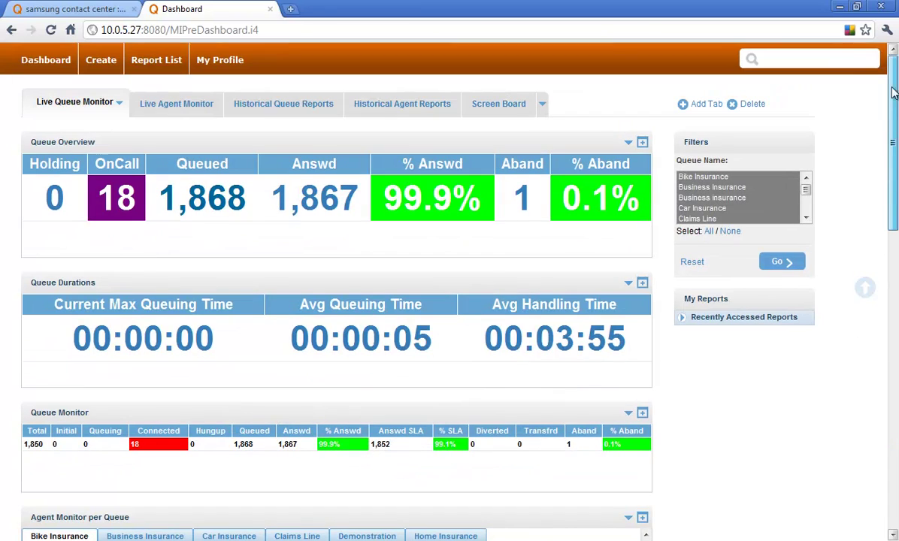
left_click(199, 111)
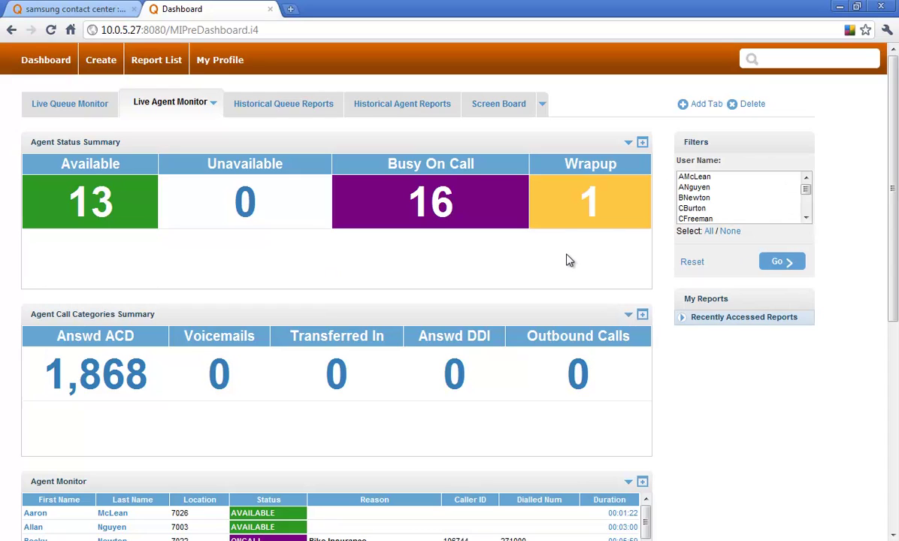
left_click(690, 188)
left_click(774, 209, "ctrl")
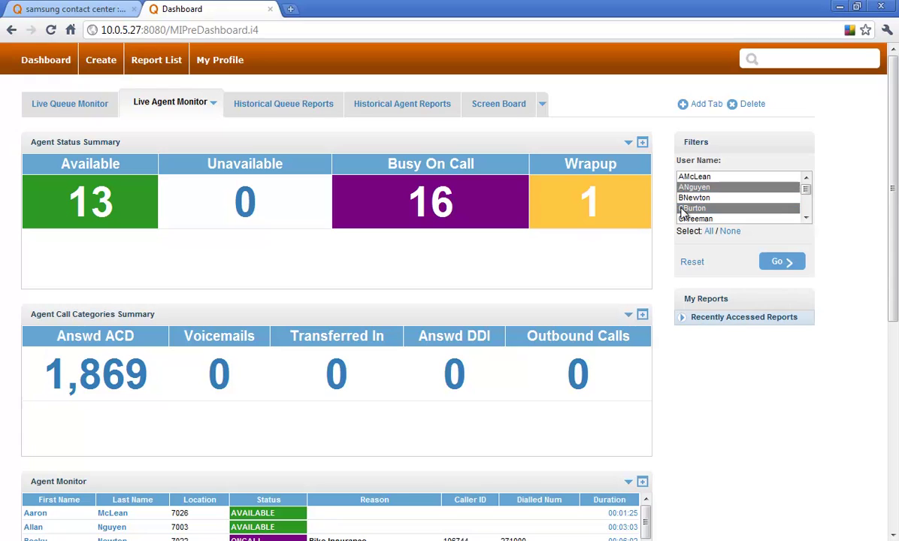
left_click(758, 214, "ctrl")
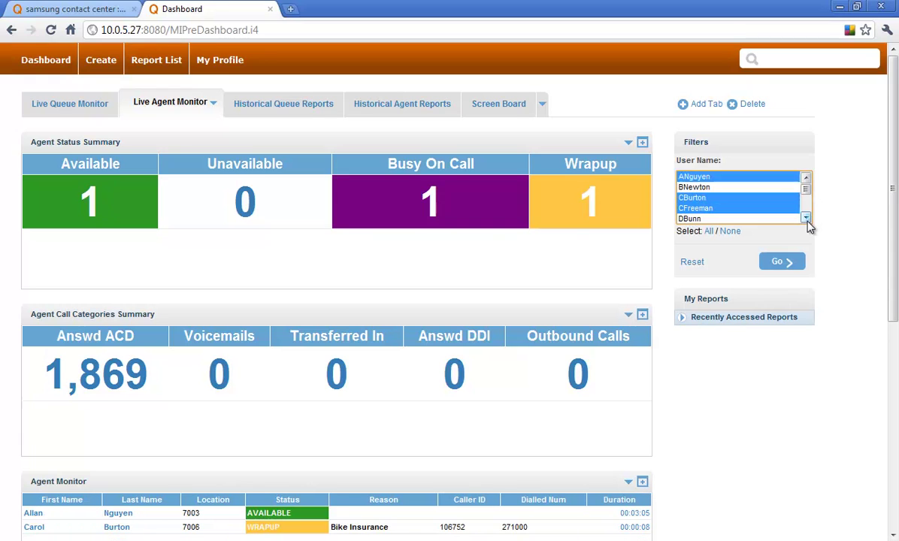
scroll(755, 203, "down", 1)
left_click(703, 208, "ctrl")
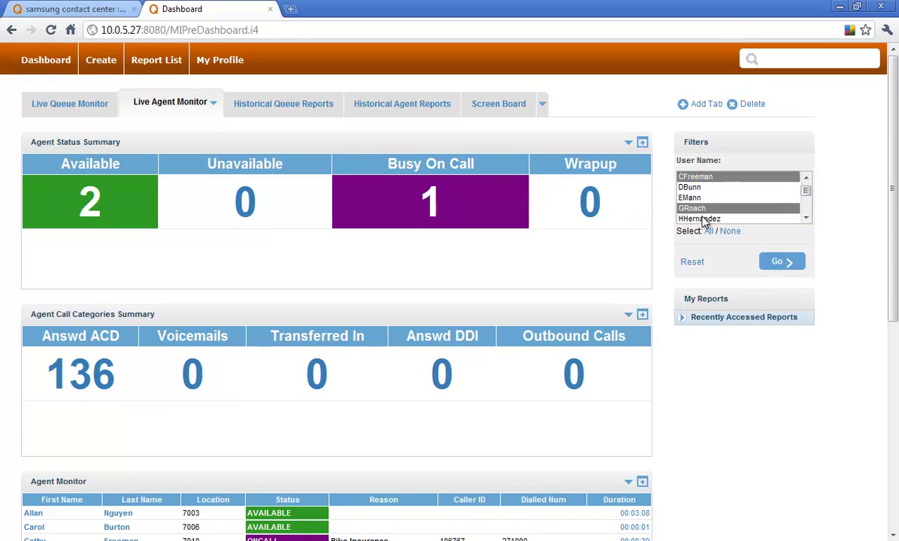
left_click(707, 219, "ctrl")
scroll(746, 209, "down", 3)
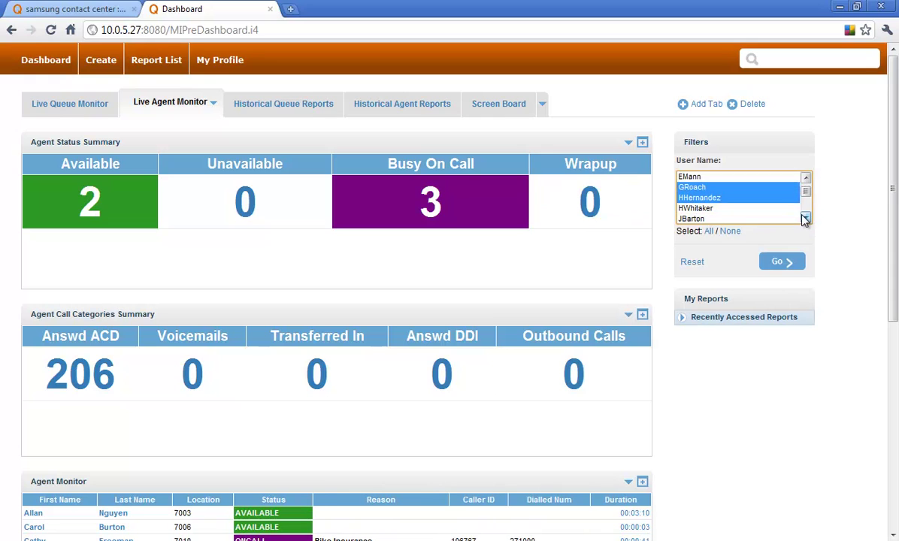
left_click(703, 188, "ctrl")
left_click(696, 198, "ctrl")
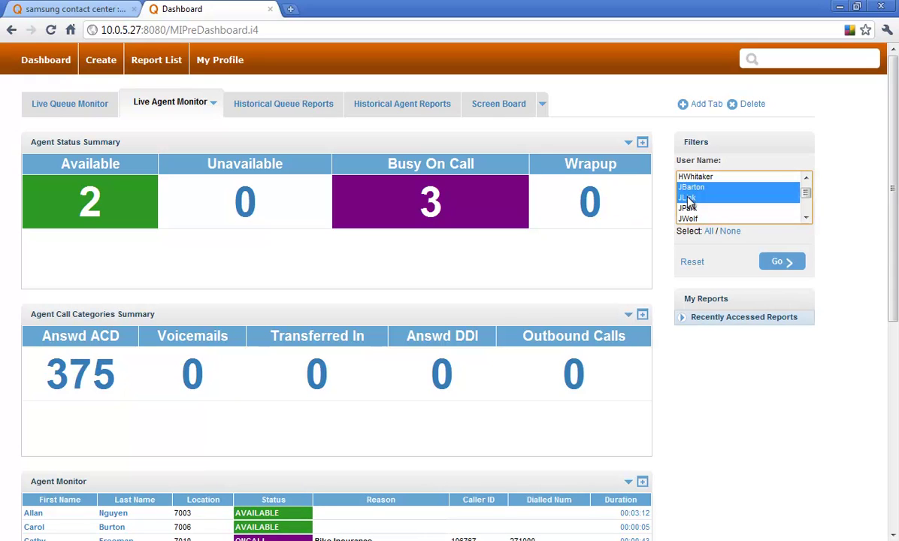
left_click(688, 209, "ctrl")
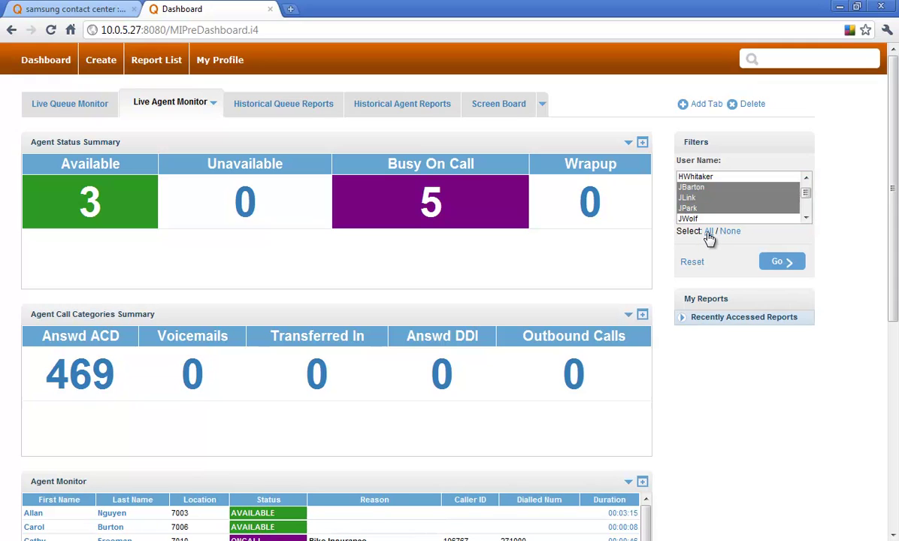
Include all agents in the Live Agent Monitor filter and review the list of agents busy on a call
left_click(708, 233)
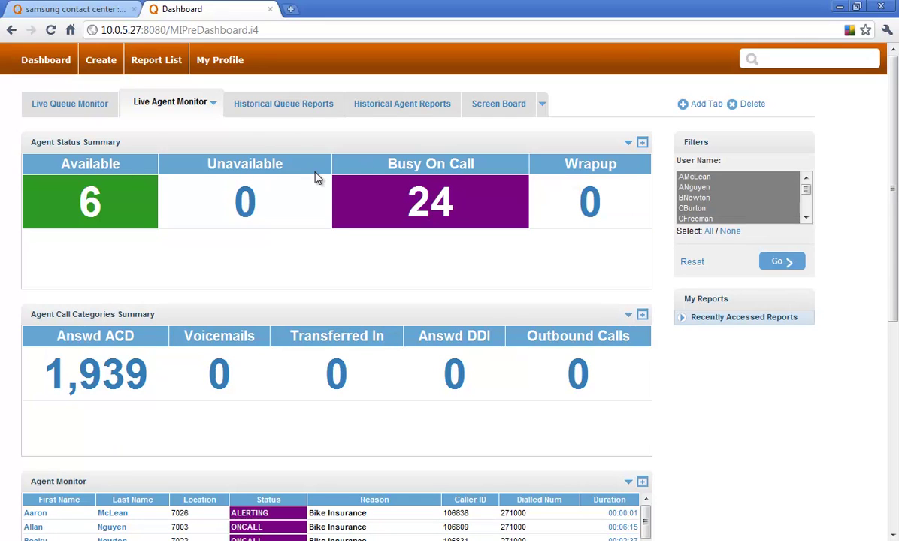
left_click(445, 203)
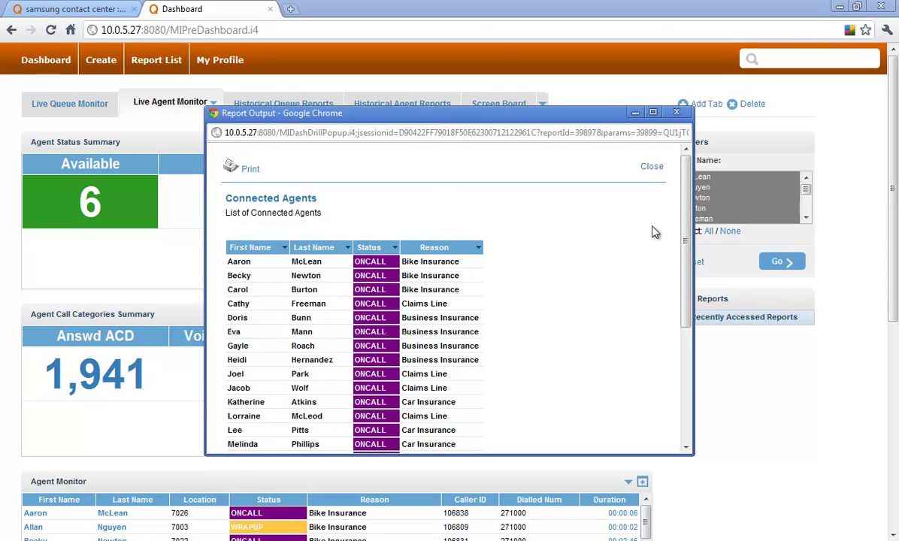
mouse_move(686, 232)
left_mouse_down()
mouse_move(690, 338)
mouse_move(690, 226)
left_mouse_up()
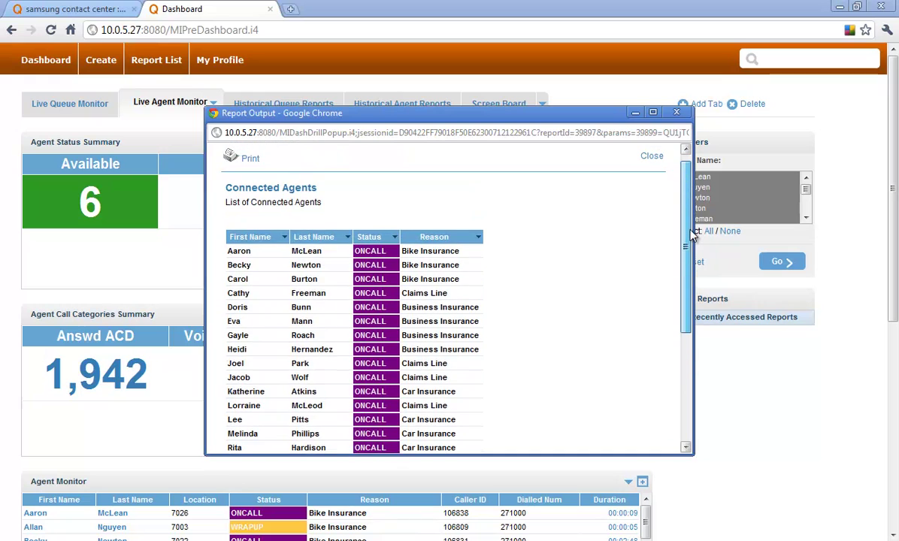
left_click(677, 113)
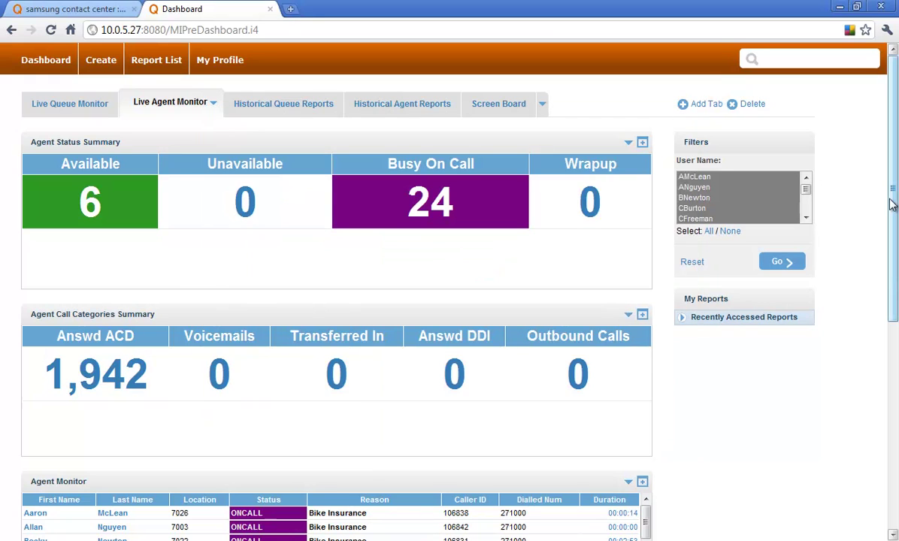
Review the individual Agent Dashboard report of the first agent listed in the Agent Monitor
left_click_drag(893, 195, 895, 342)
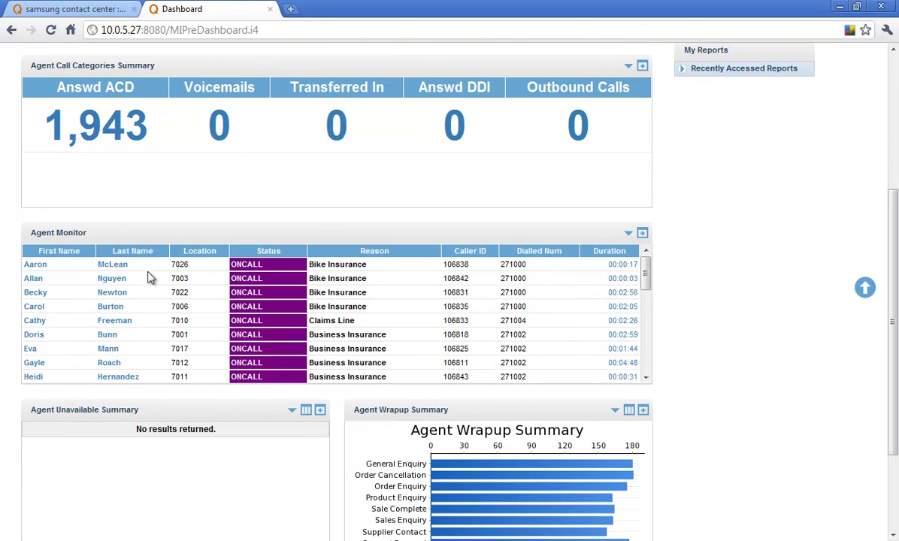
left_click(36, 266)
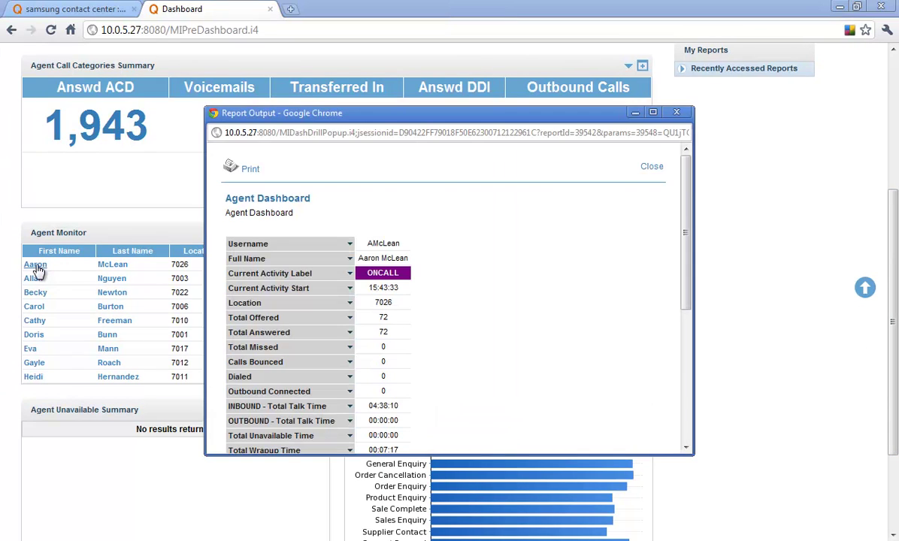
left_click_drag(685, 242, 687, 280)
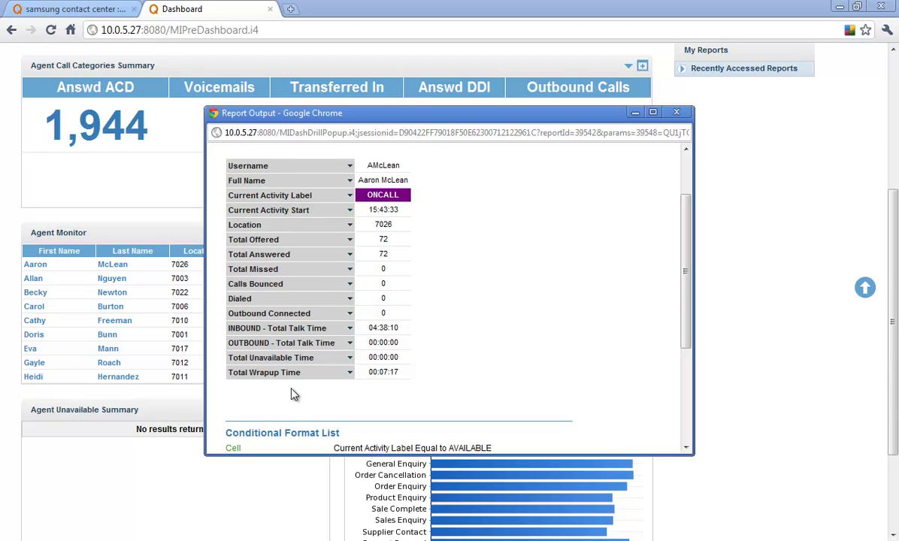
left_click(676, 113)
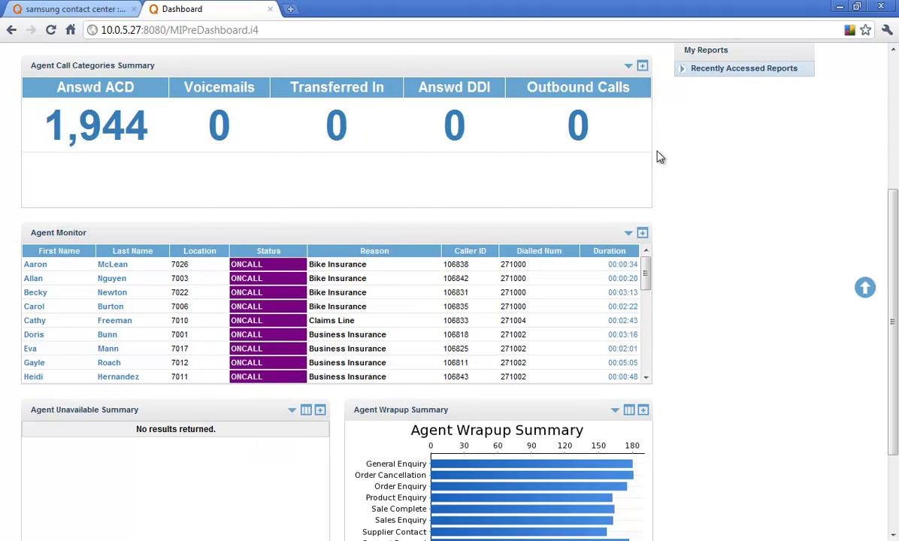
Check the call handling times report of the first agent listed in the Agent Monitor
left_click(624, 266)
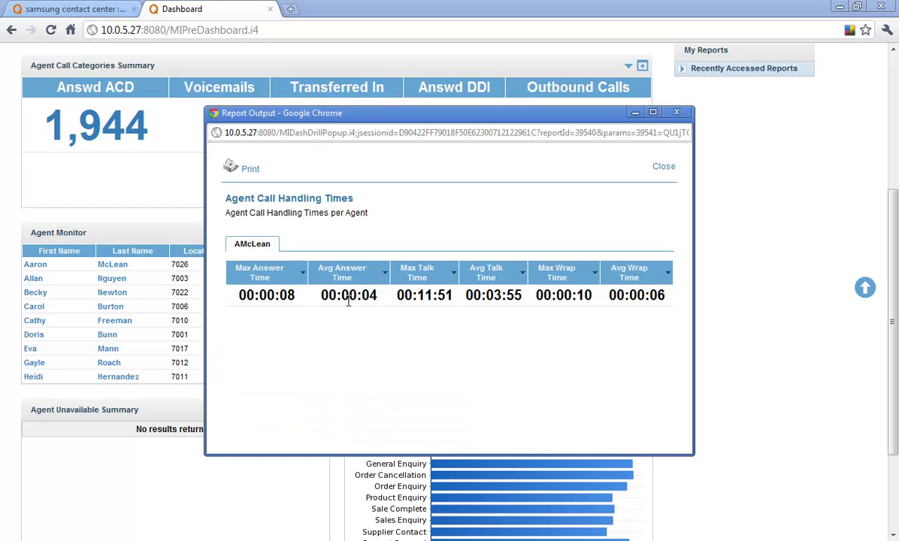
left_click(679, 114)
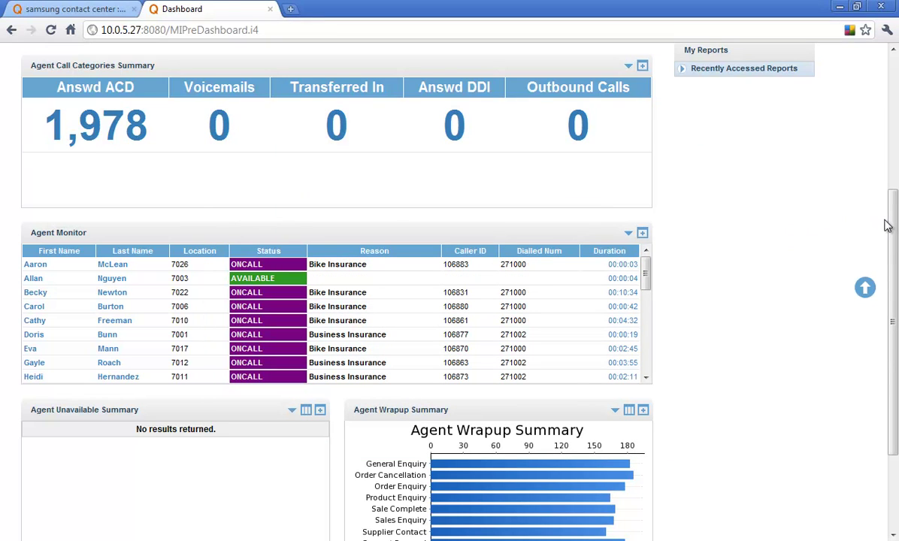
left_click_drag(893, 227, 877, 88)
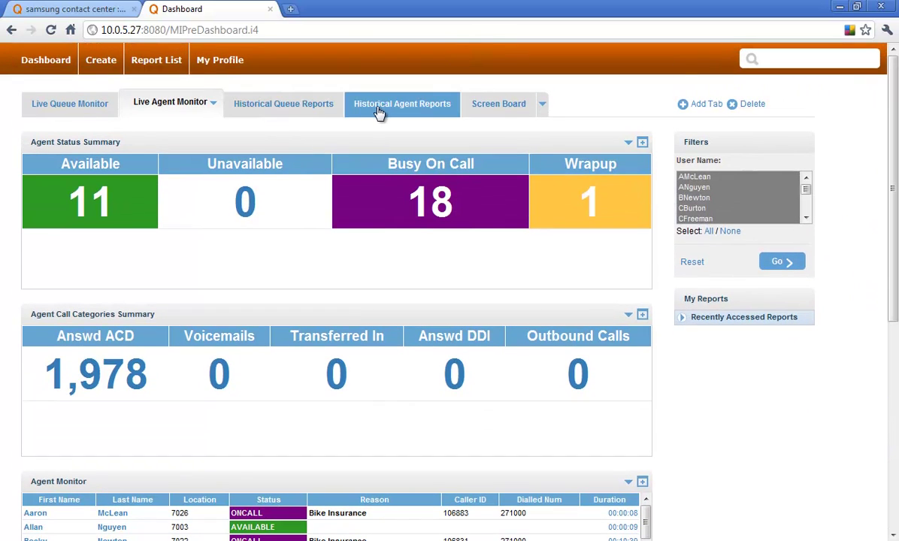
From Historical Queue Reports, run Inbound Calls Summary - Pie for all queues with predefined range Yesterday, omitting the user specified date range
left_click(286, 109)
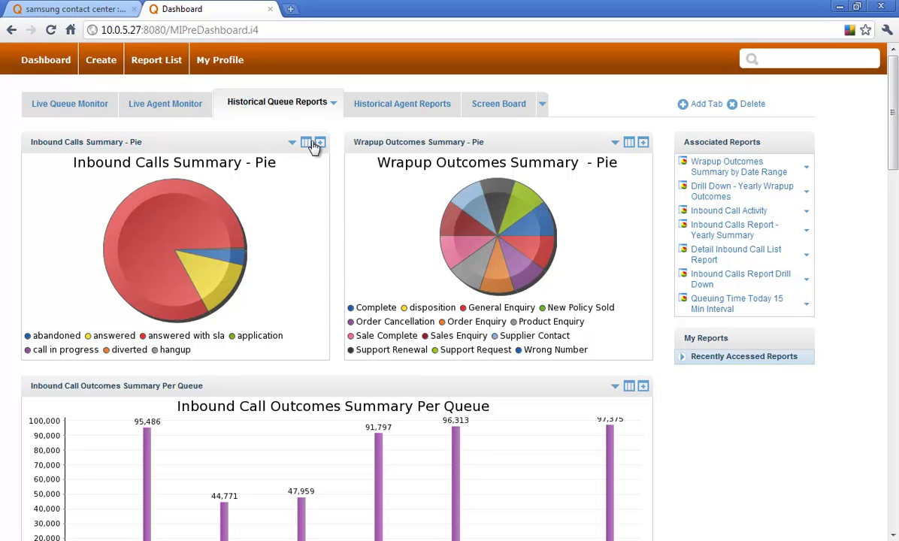
left_click(321, 145)
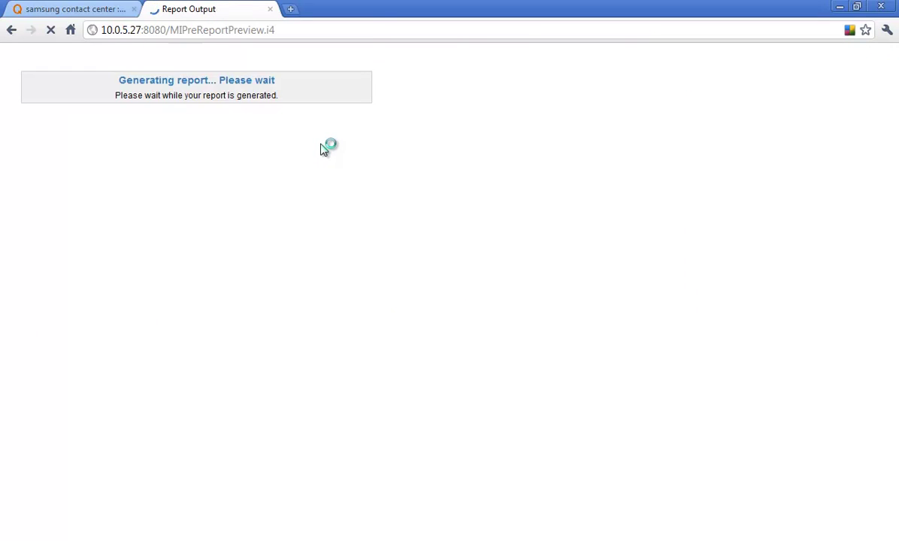
left_click(157, 232)
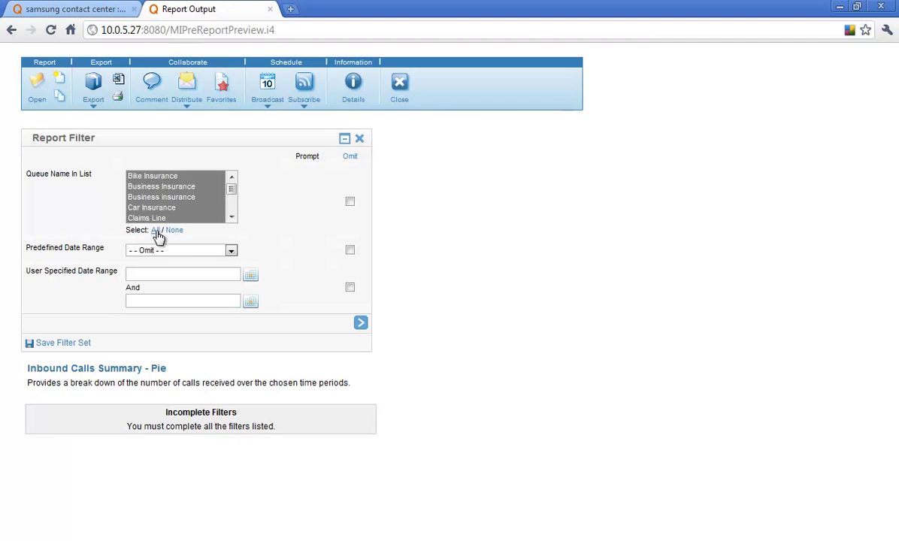
left_click(230, 250)
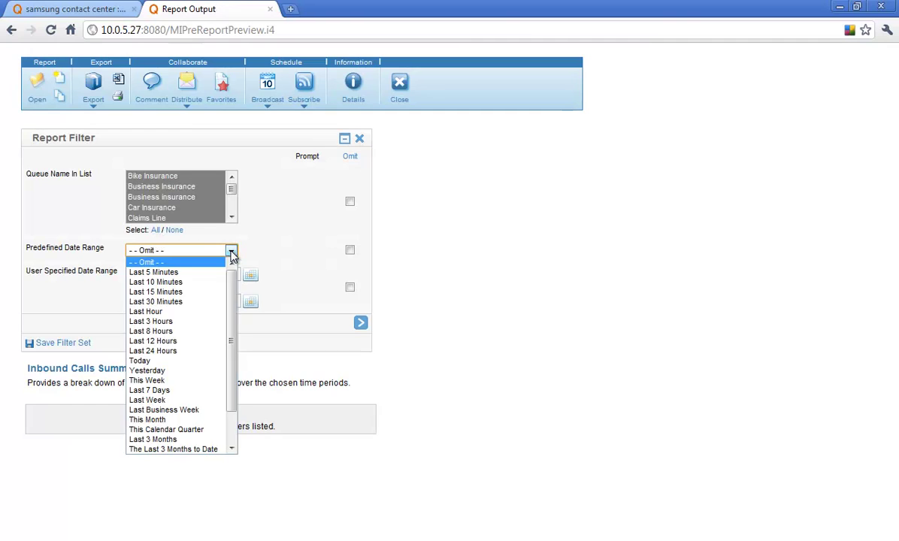
left_click(150, 370)
left_click(350, 288)
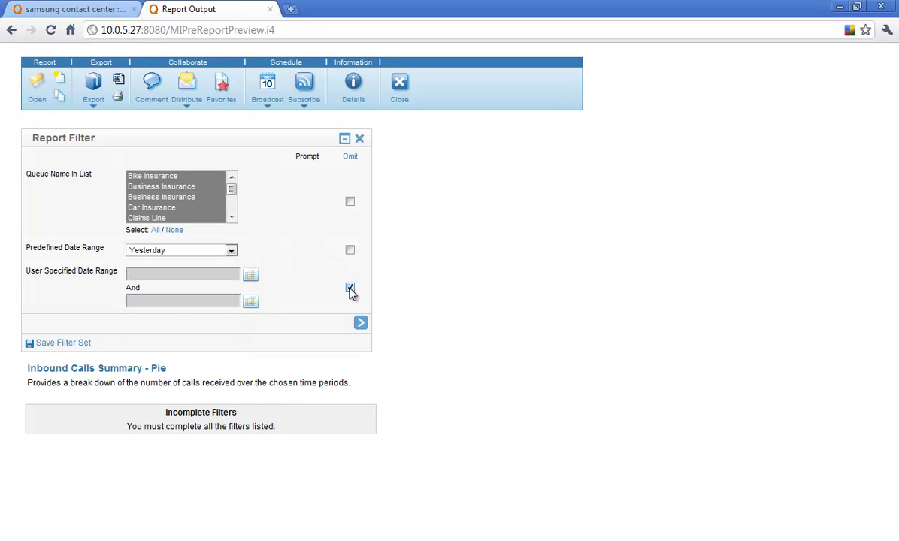
left_click(361, 323)
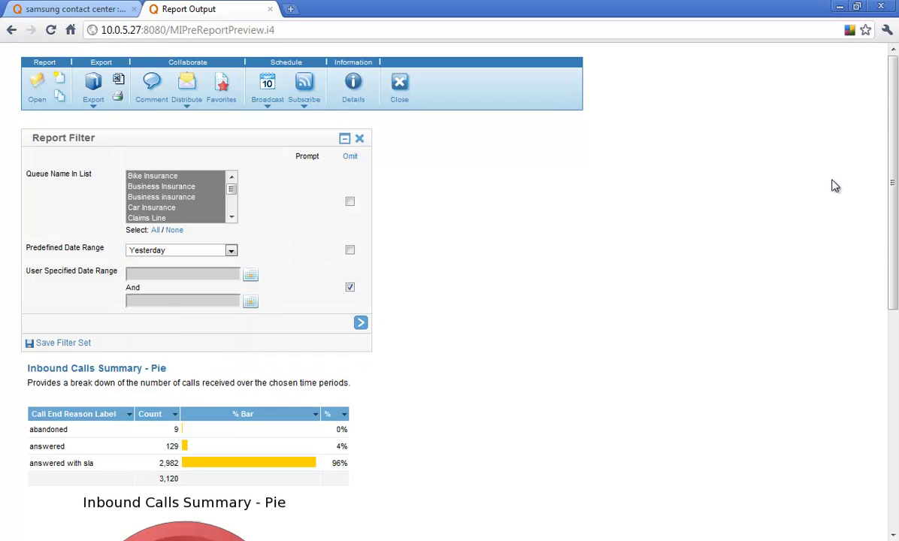
Review the Inbound Calls Summary - Pie results and close the report
scroll(835, 186, "down", 1)
scroll(808, 269, "up", 1)
left_click(402, 101)
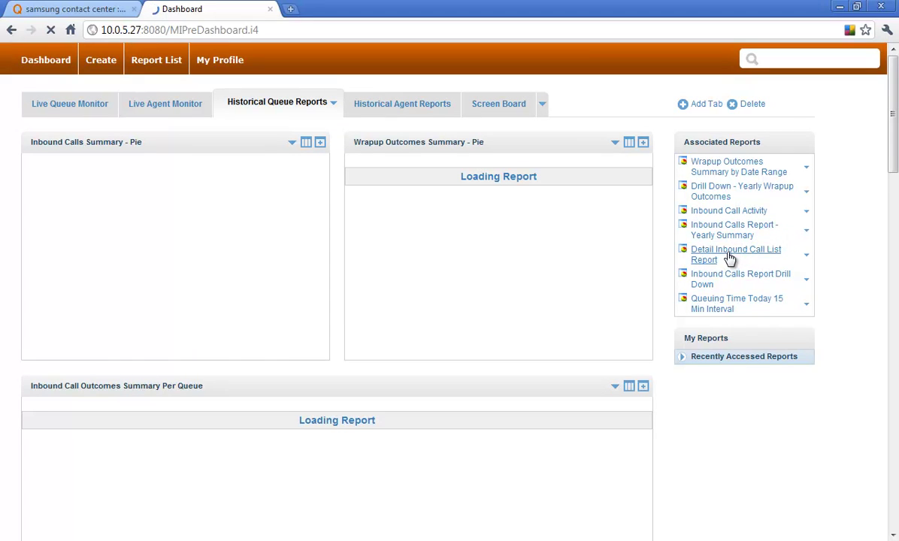
Open the Detail Inbound Call List Report and filter it to all queues and 2012-06-01 to 2012-06-20, omitting the predefined date range
left_click(729, 257)
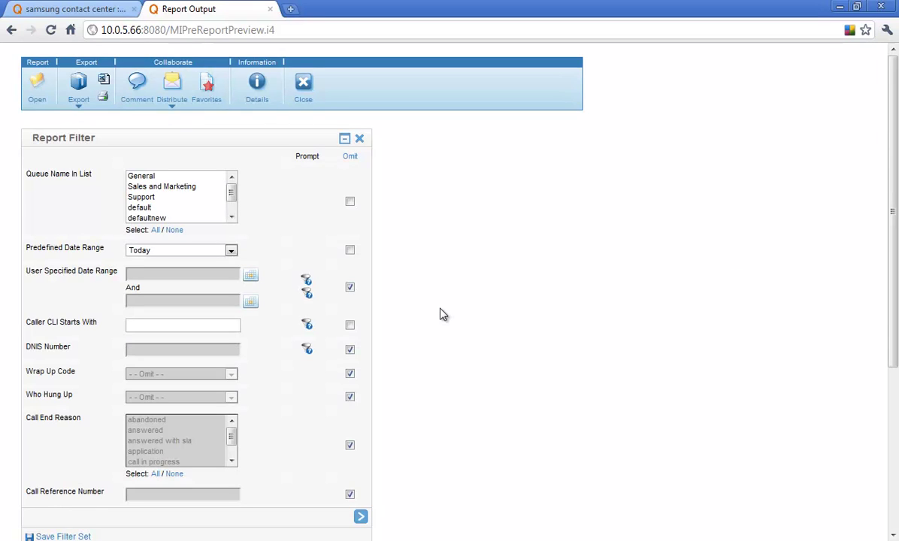
left_click(156, 230)
left_click(349, 249)
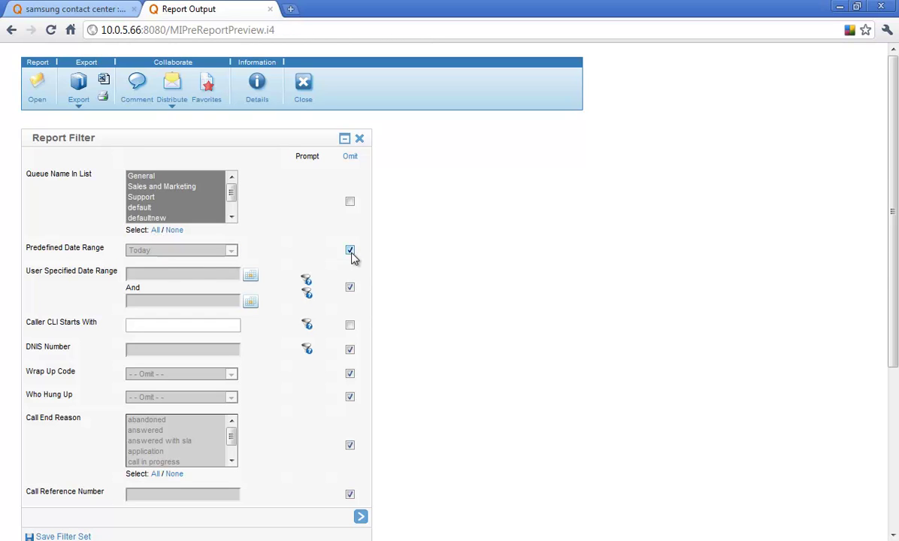
left_click(350, 288)
left_click(251, 276)
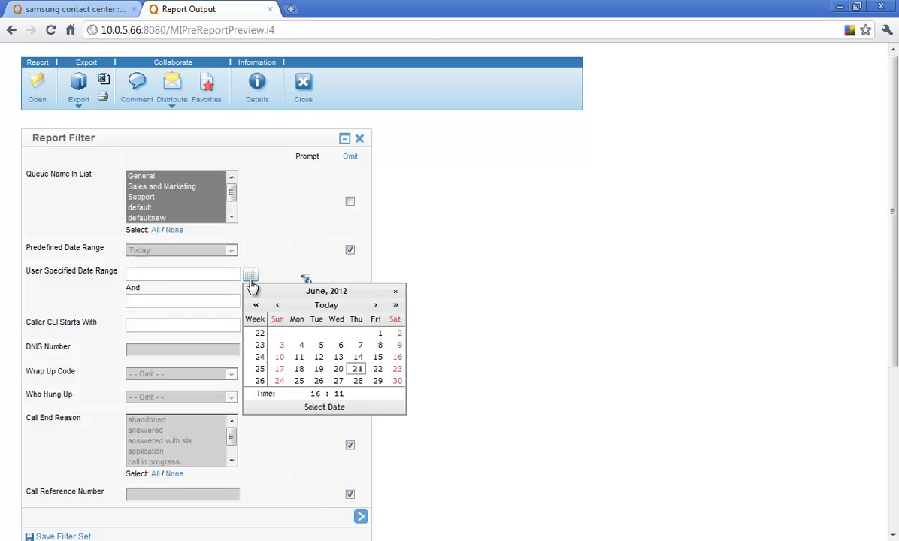
left_click(379, 336)
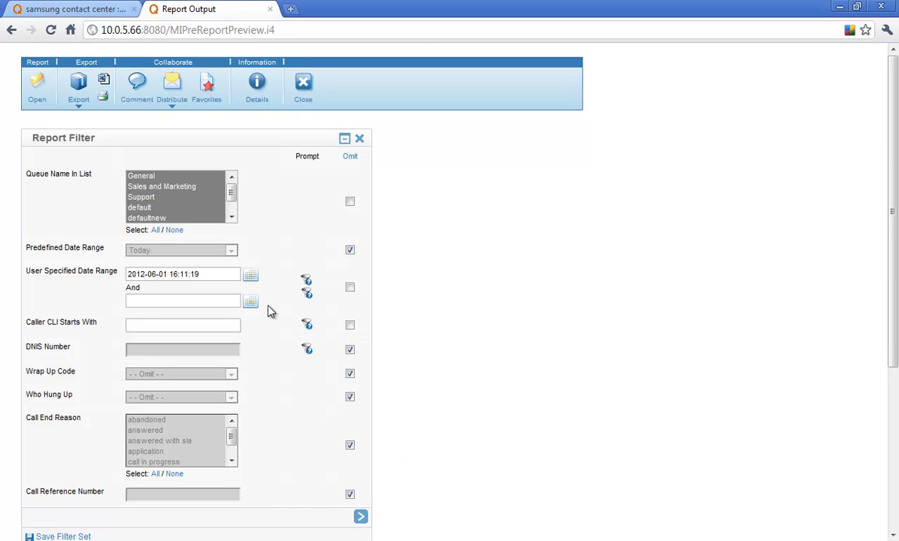
left_click(251, 303)
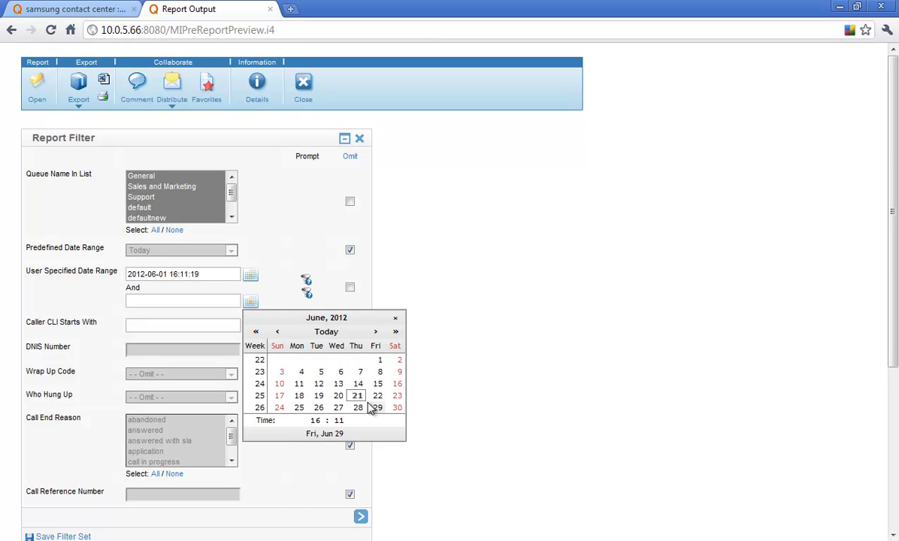
left_click(339, 396)
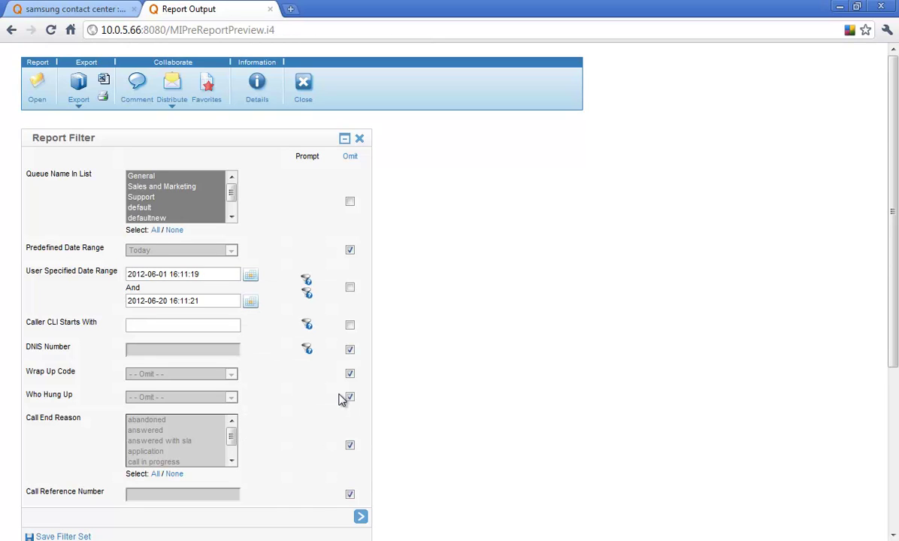
Restrict the report to caller CLIs starting with 77 and run it
left_click(135, 323)
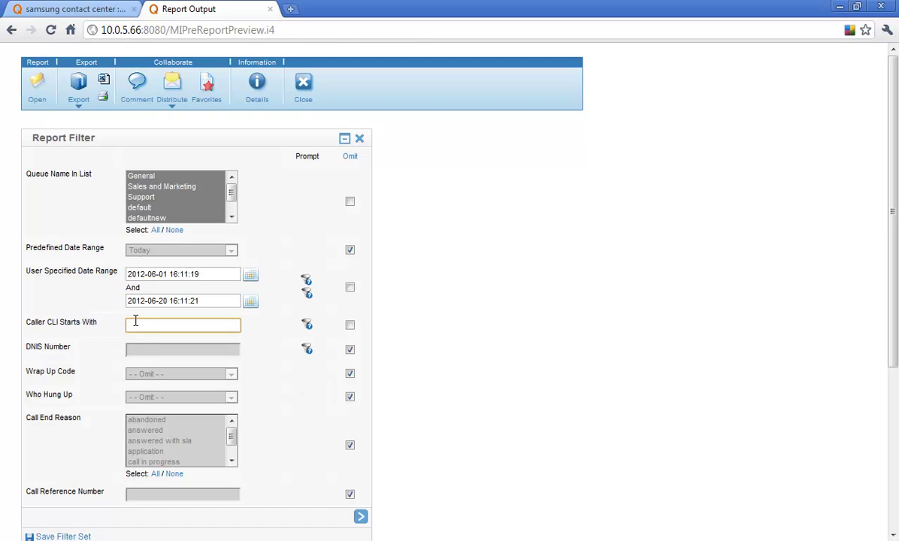
type("77")
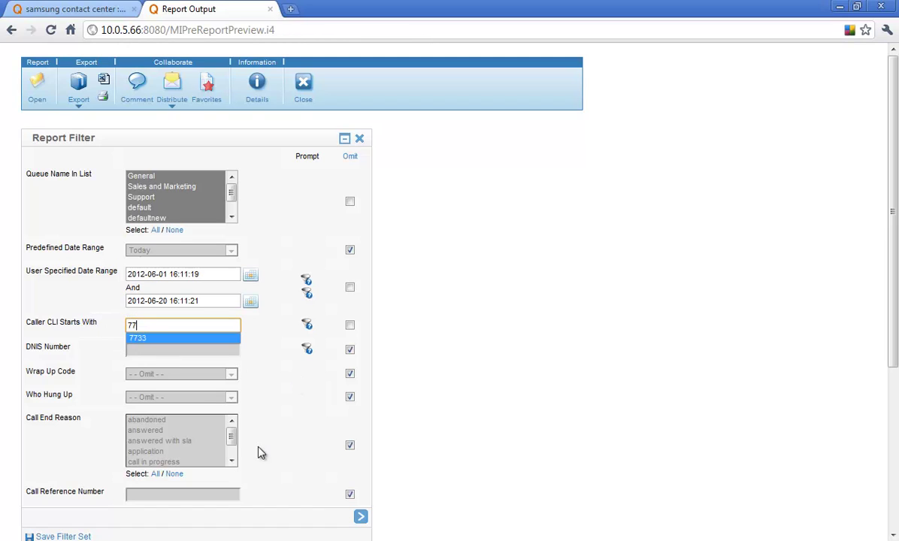
left_click(252, 420)
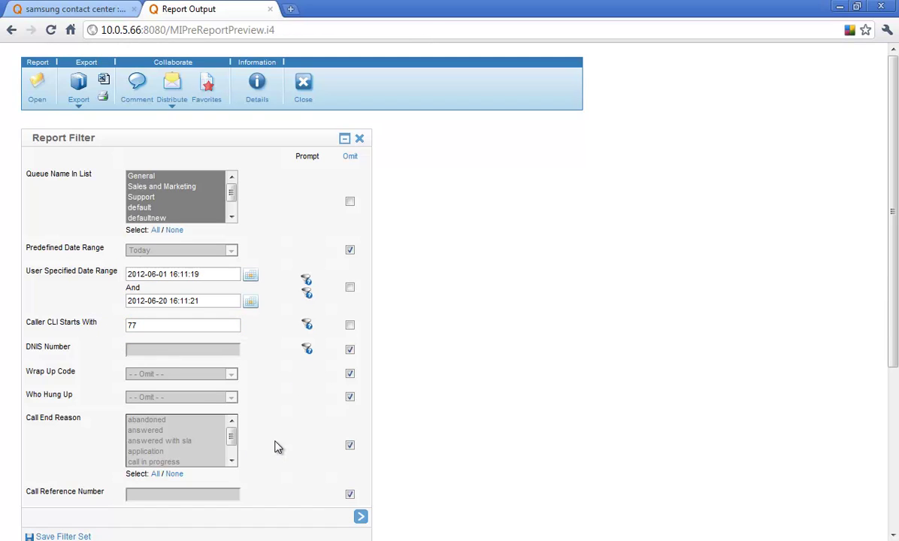
left_click(361, 518)
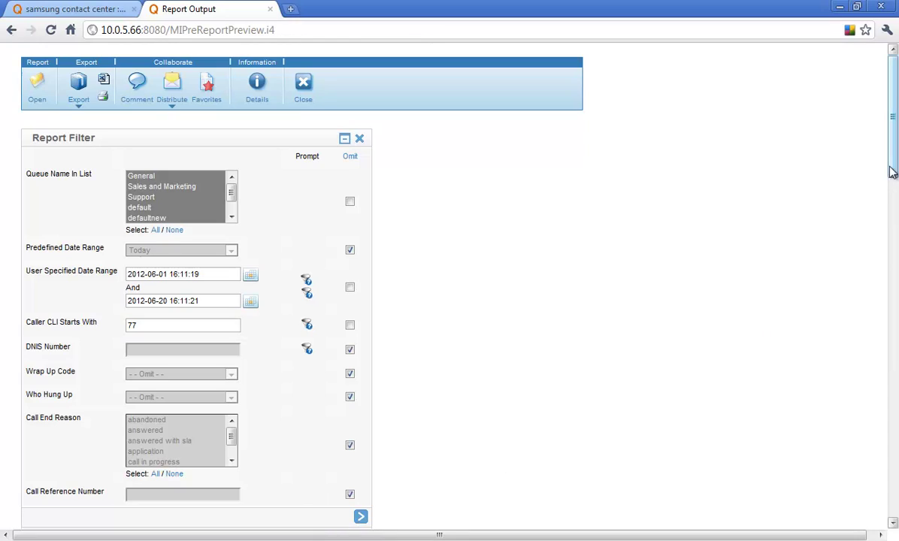
Examine the detailed inbound call list through to its last call and the applied filters
scroll(835, 161, "down", 5)
left_click_drag(887, 270, 889, 310)
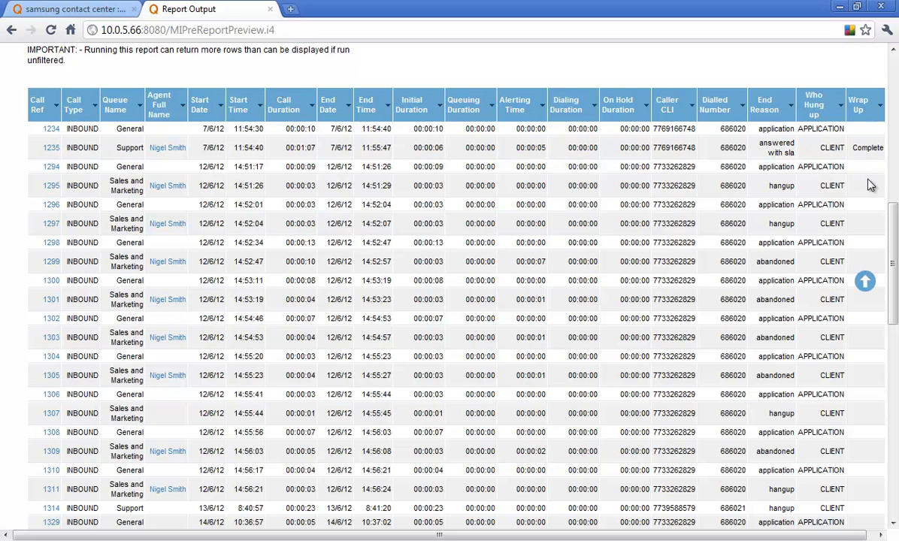
scroll(858, 169, "up", 1)
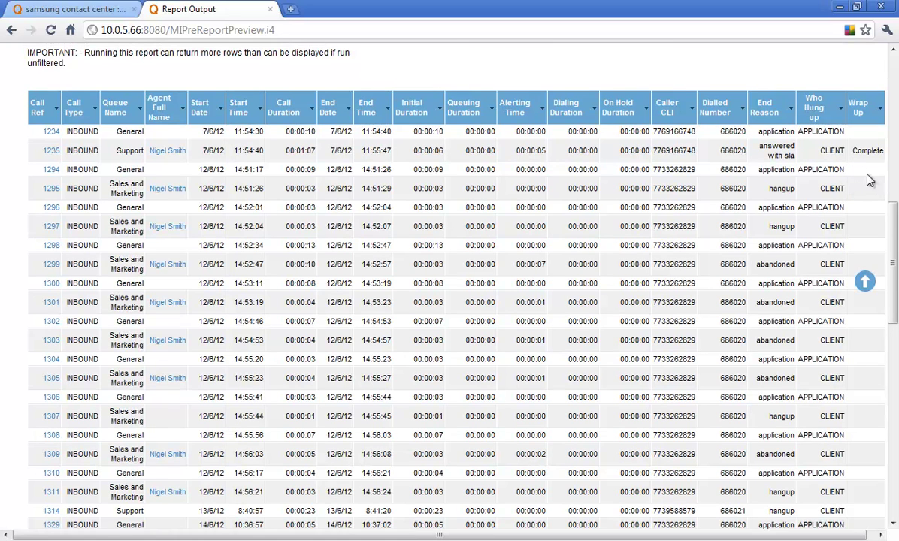
scroll(891, 277, "down", 2)
left_click_drag(891, 276, 887, 421)
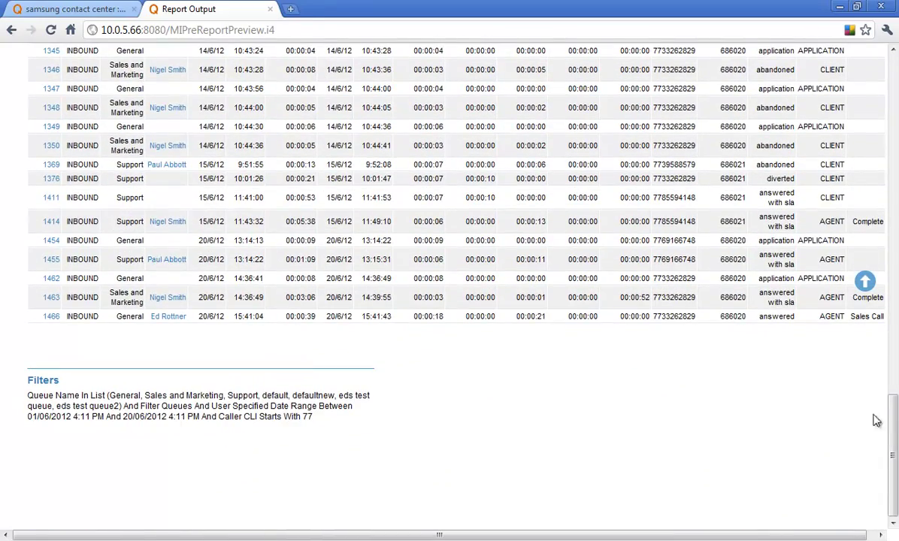
Review the Inbound Call Activity state transitions of call reference 1463 in a widened window, and put that window away
left_click(50, 298)
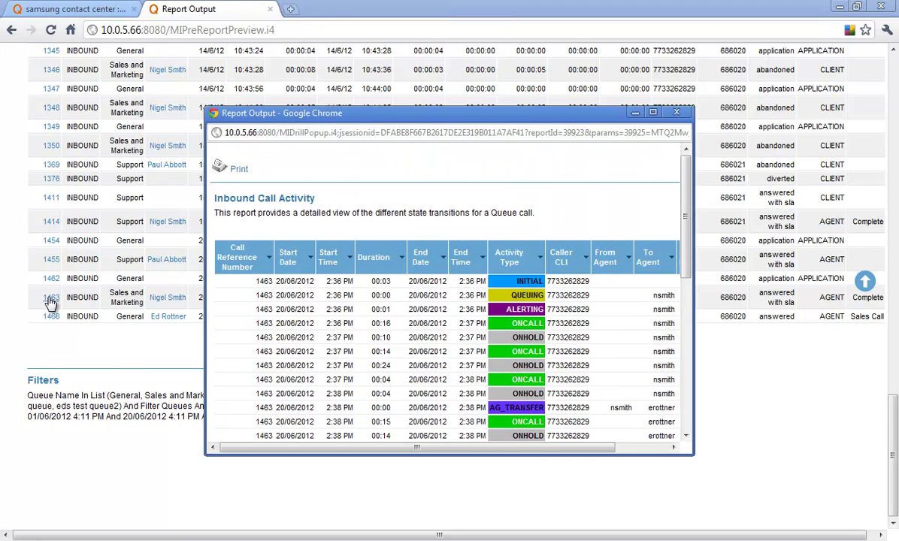
scroll(683, 218, "down", 2)
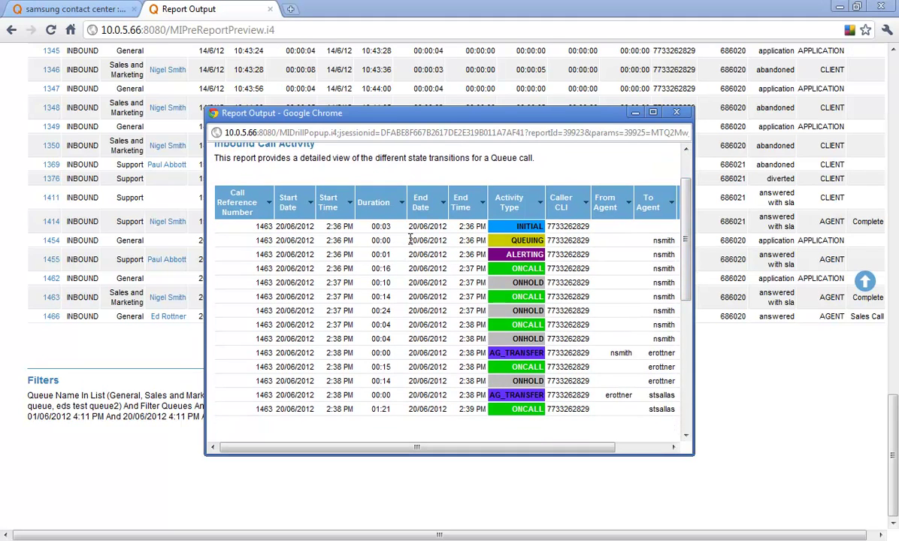
left_click_drag(693, 314, 841, 316)
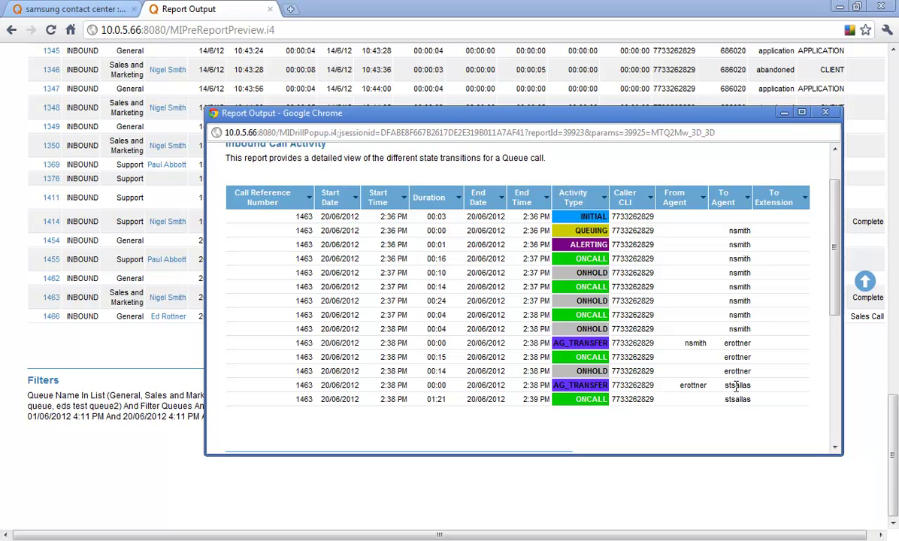
left_click(784, 112)
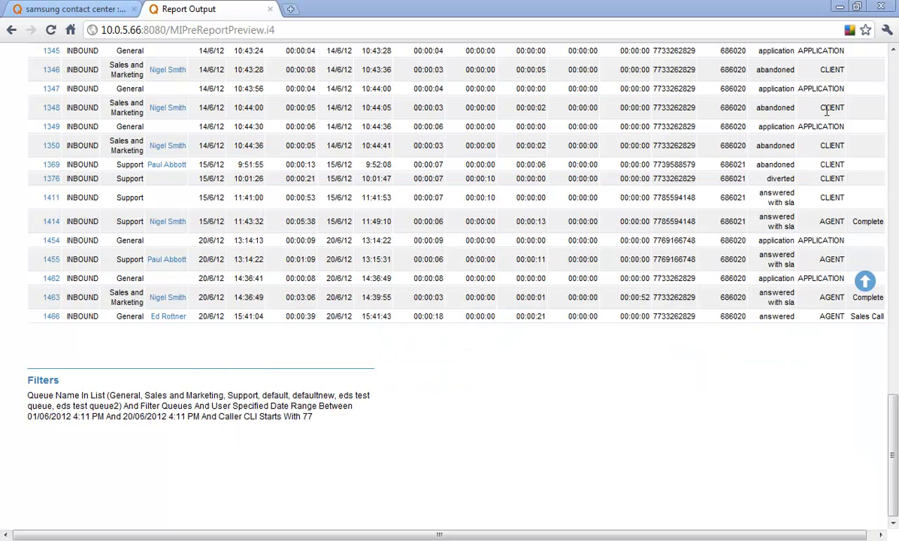
Review the Agent Activities Summary for the agent on call reference 1463 in an enlarged window, and put that window away
left_click(172, 300)
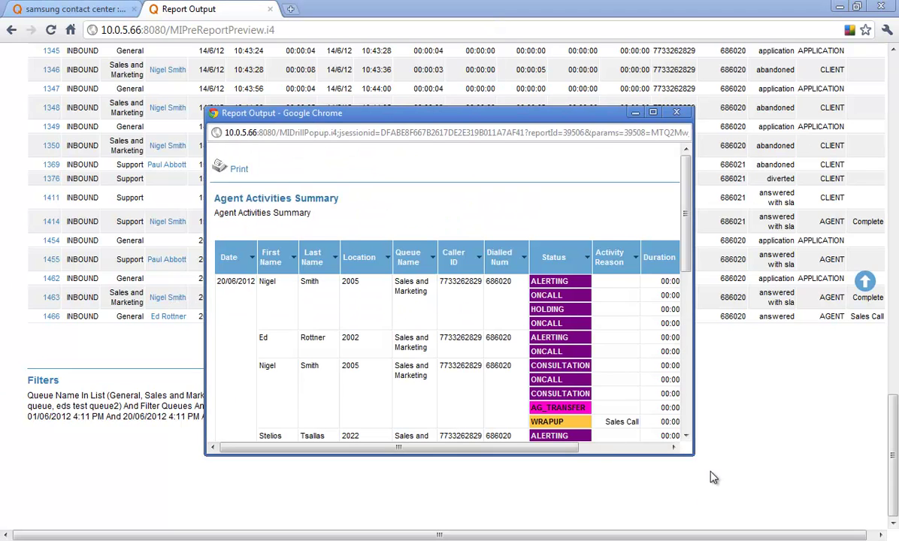
left_click_drag(693, 455, 836, 468)
scroll(830, 305, "down", 3)
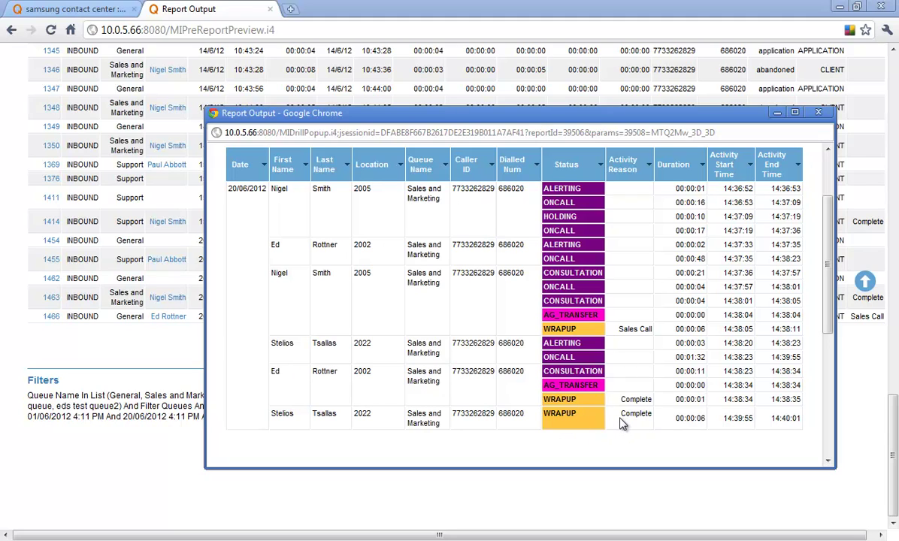
left_click(778, 113)
Close the call list report and review Historical Agent Reports, including the third and fourth agents' answered queue calls and the Top 10 rankings
left_click_drag(894, 406, 886, 60)
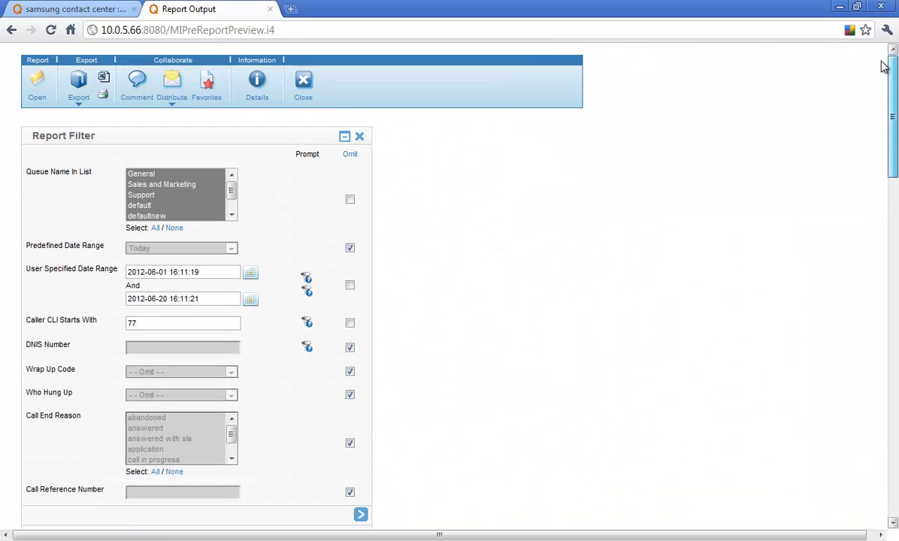
left_click(303, 89)
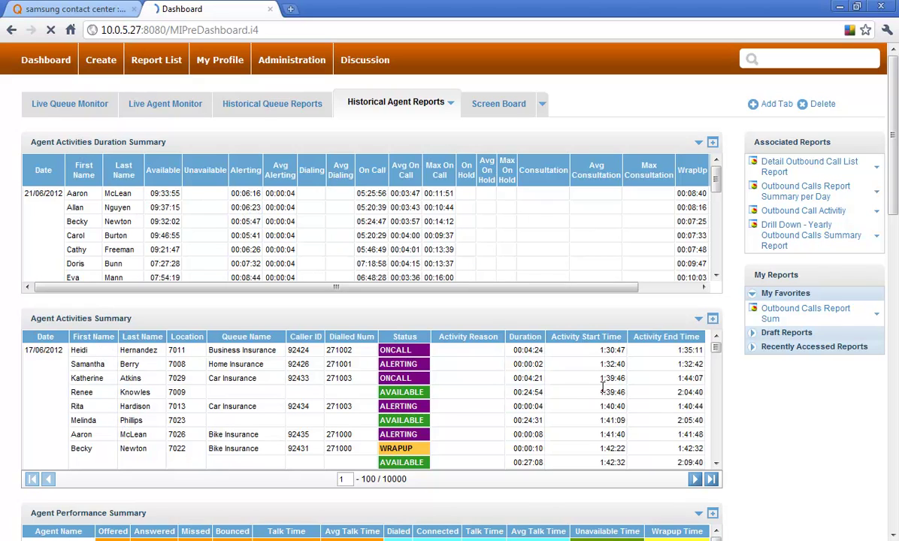
left_click_drag(895, 164, 895, 306)
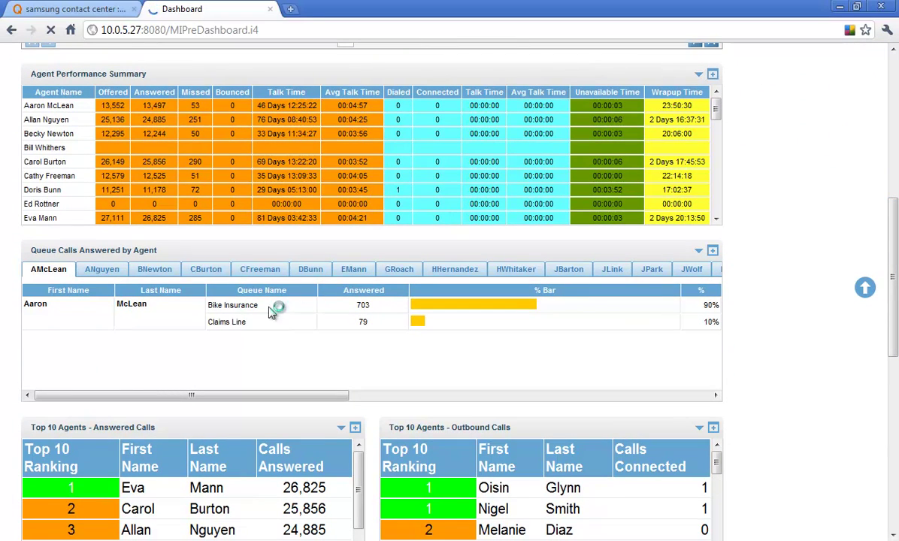
left_click(154, 269)
left_click(218, 270)
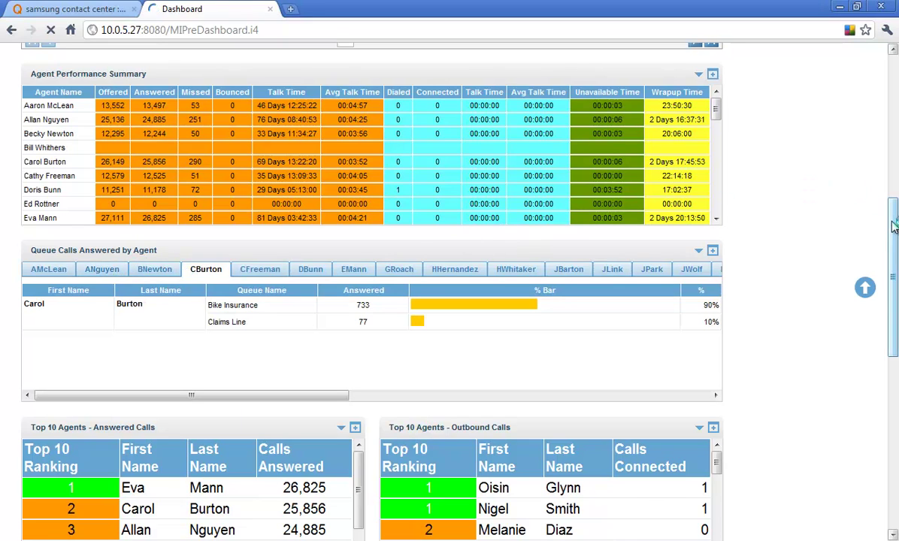
left_click_drag(892, 226, 896, 321)
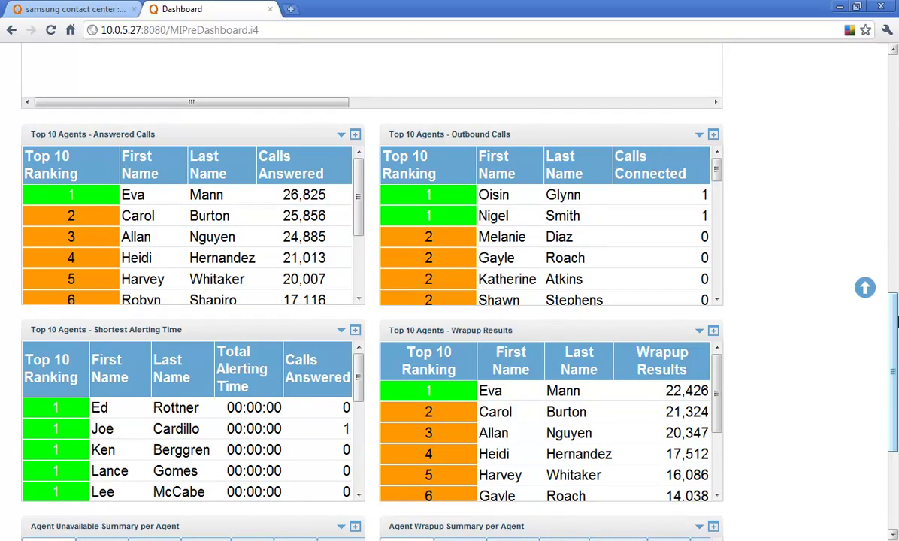
left_click_drag(896, 321, 896, 77)
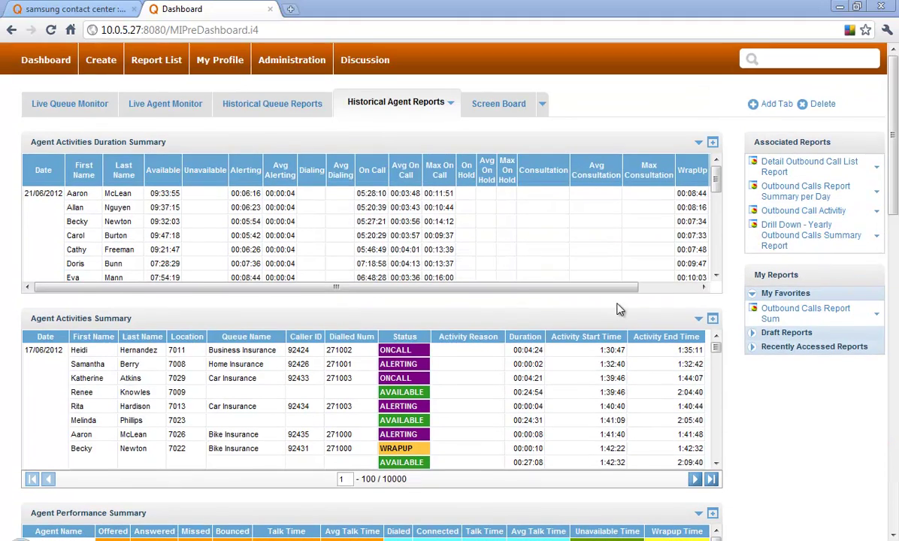
Open the Agent Activities Duration Summary report, check its broadcast list, and close the report
left_click(713, 142)
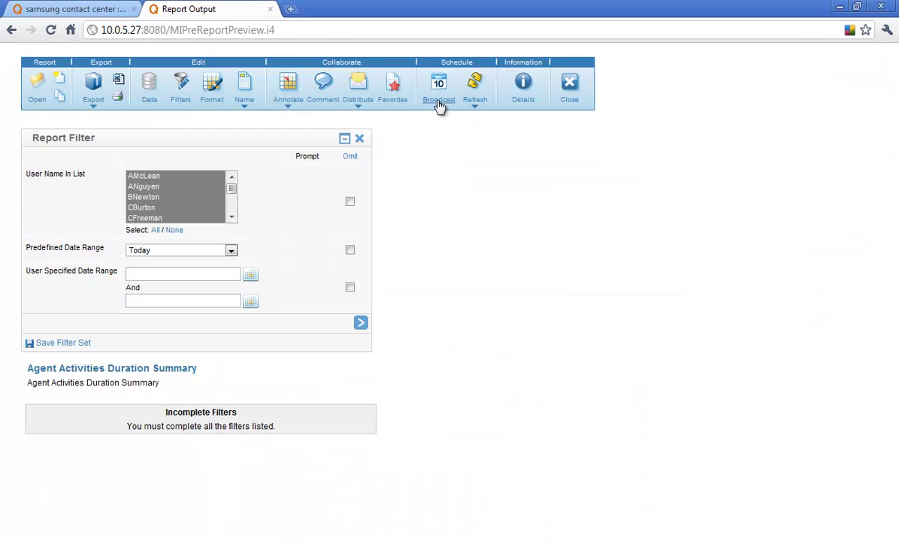
left_click(440, 99)
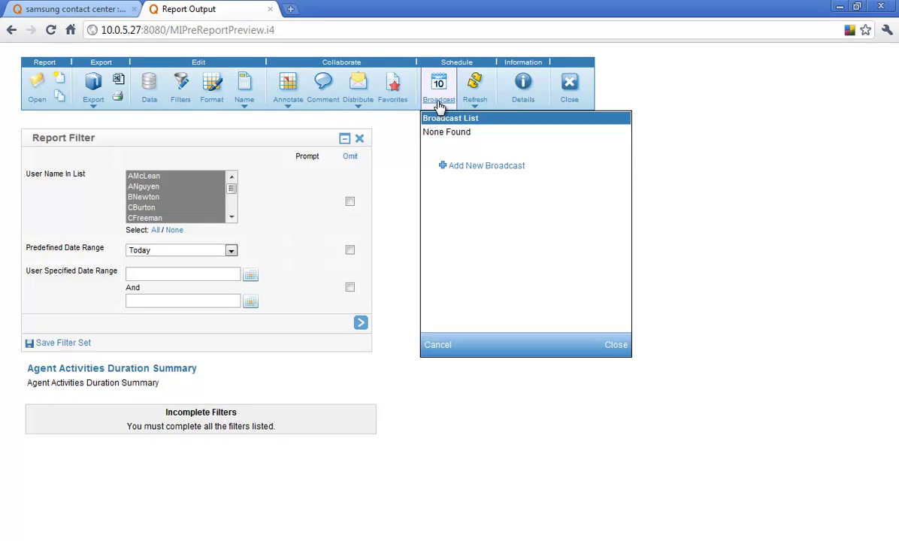
left_click(612, 346)
left_click(567, 104)
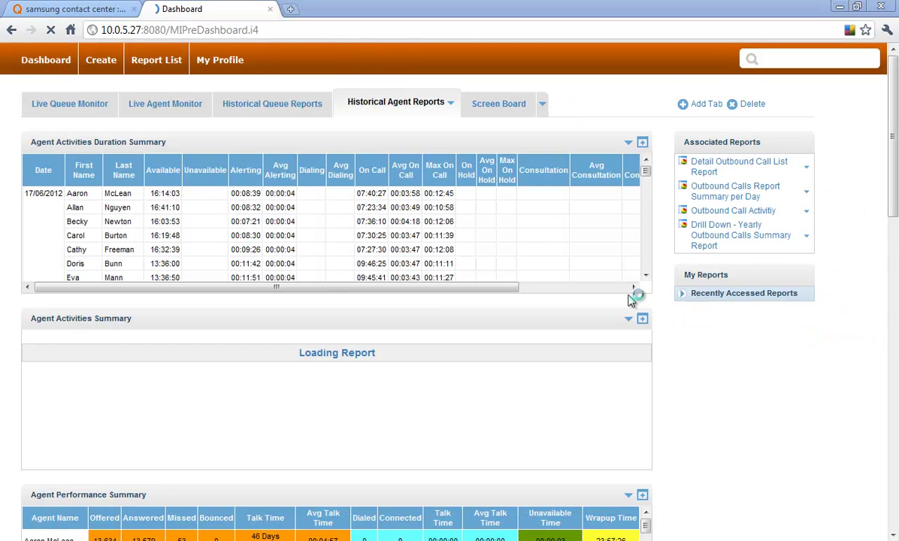
View the Screen Board, set a custom dashboard width of 1200 in the profile preferences, and save the preferences
left_click(498, 110)
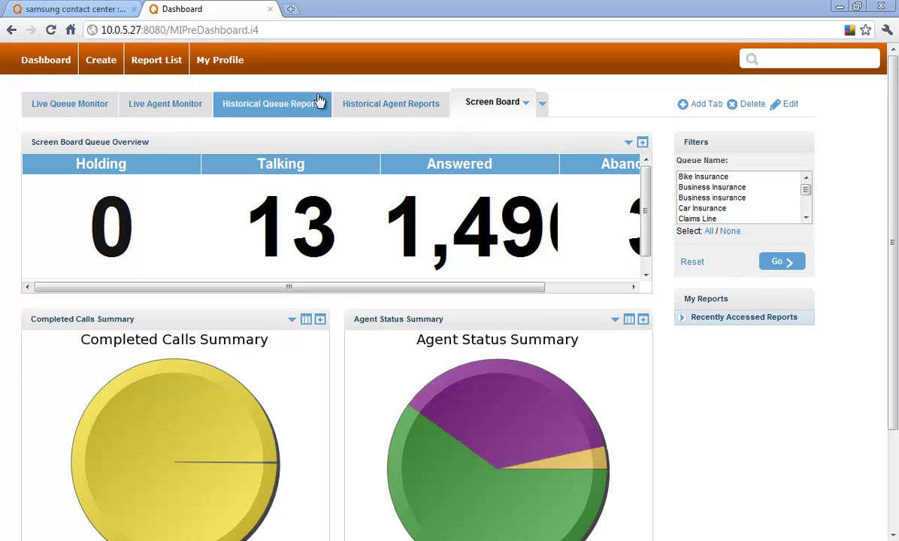
left_click(235, 66)
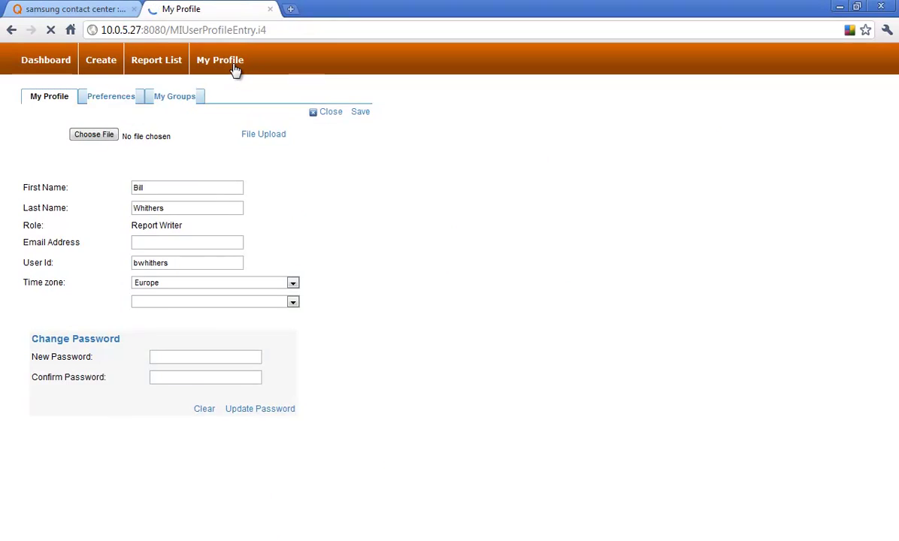
left_click(120, 101)
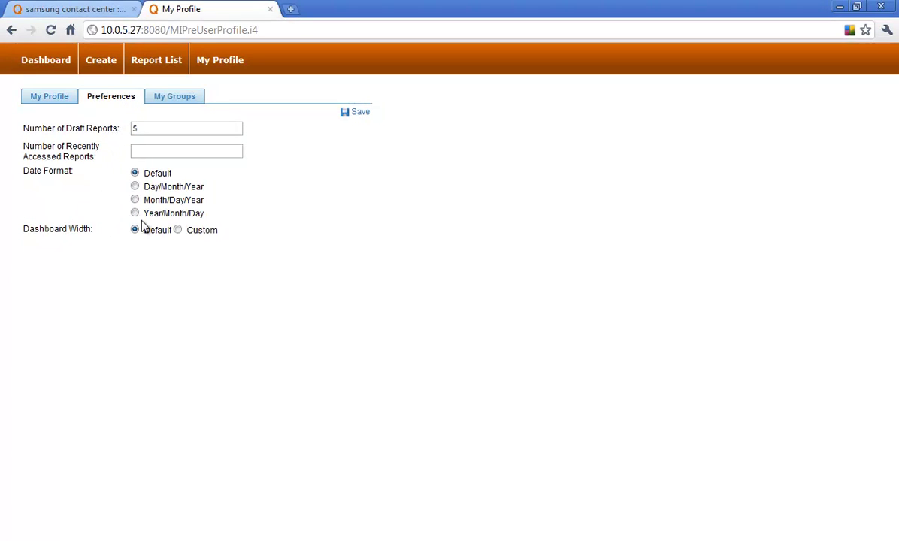
left_click(178, 231)
left_click(148, 249)
type("1200")
left_click(174, 242)
left_click(360, 115)
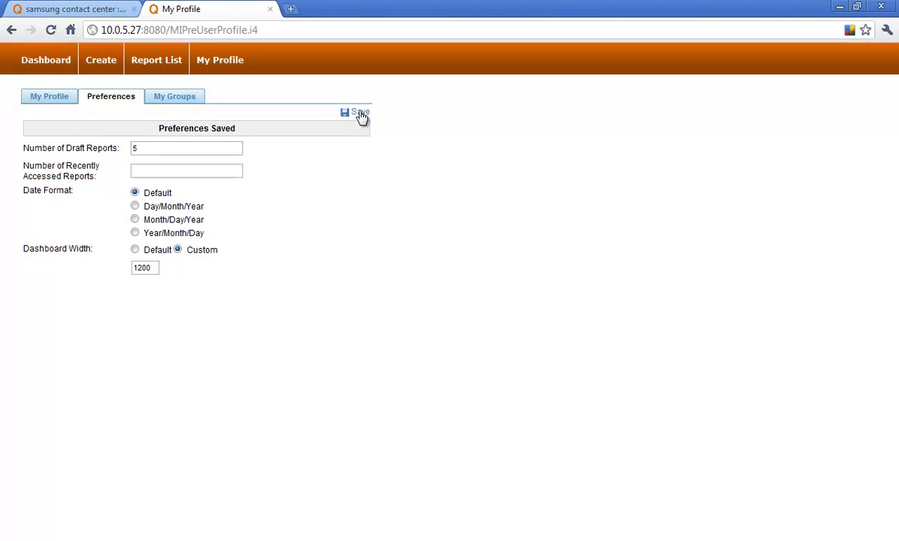
Return to the dashboard and show the Completed Calls Summary and Agent Status Summary as tables instead of pie charts
left_click(42, 62)
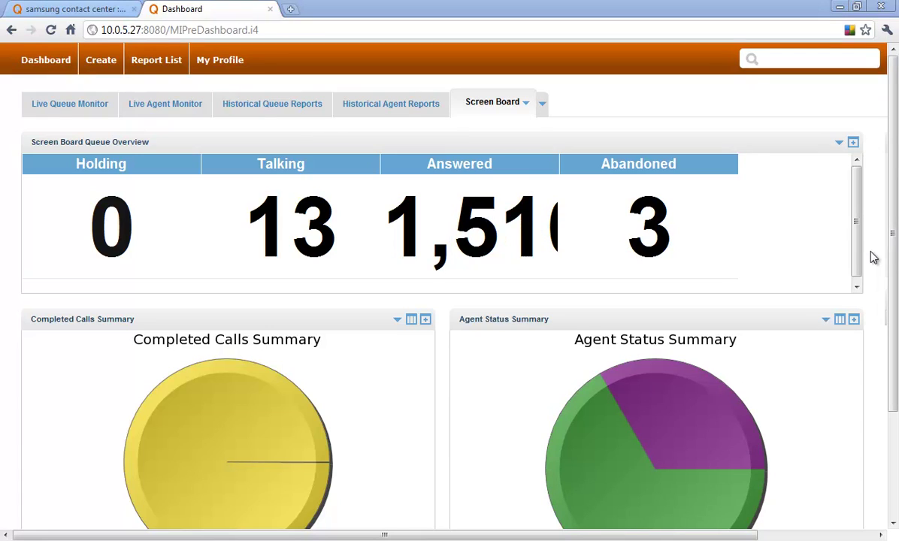
left_click(412, 320)
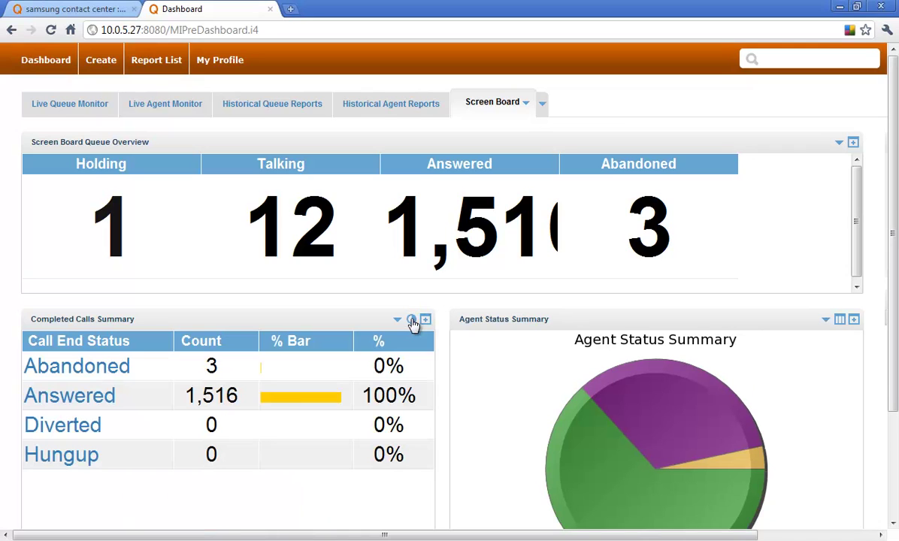
left_click(840, 321)
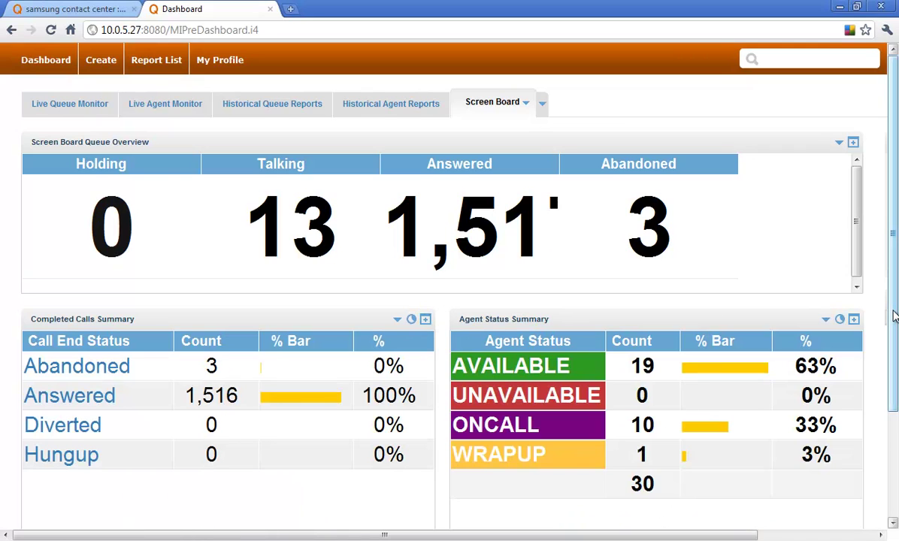
mouse_move(894, 315)
left_mouse_down()
mouse_move(894, 406)
mouse_move(893, 302)
left_mouse_up()
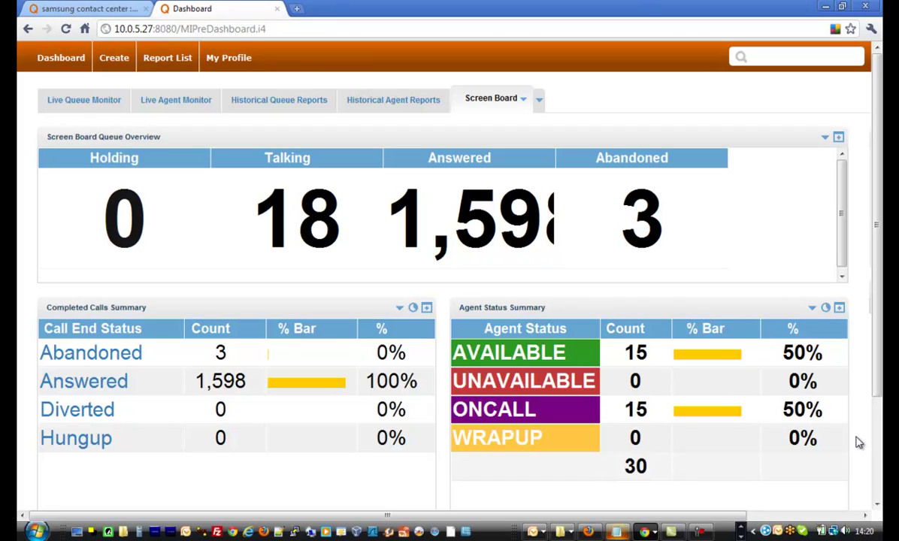
Switch the Screen Board between normal and full-screen display a few times, leaving it in full screen
key("F11")
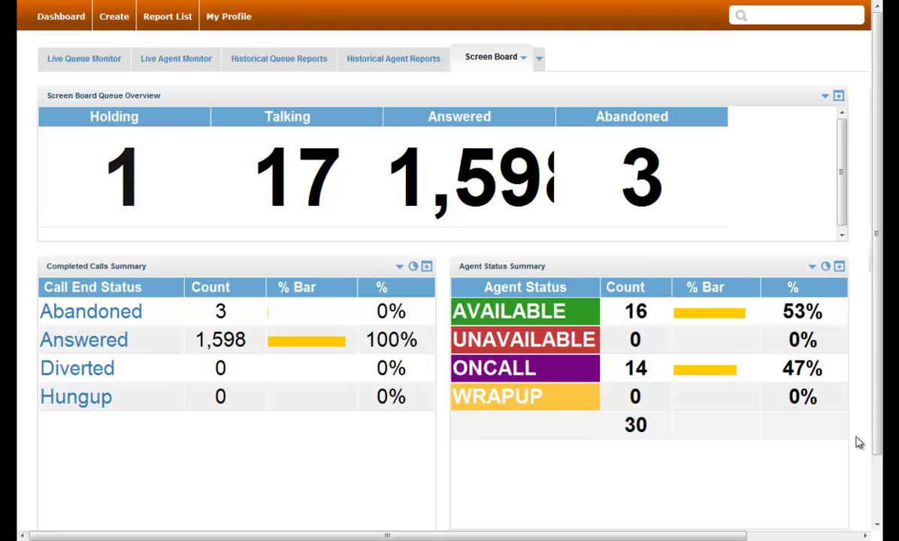
key("F11")
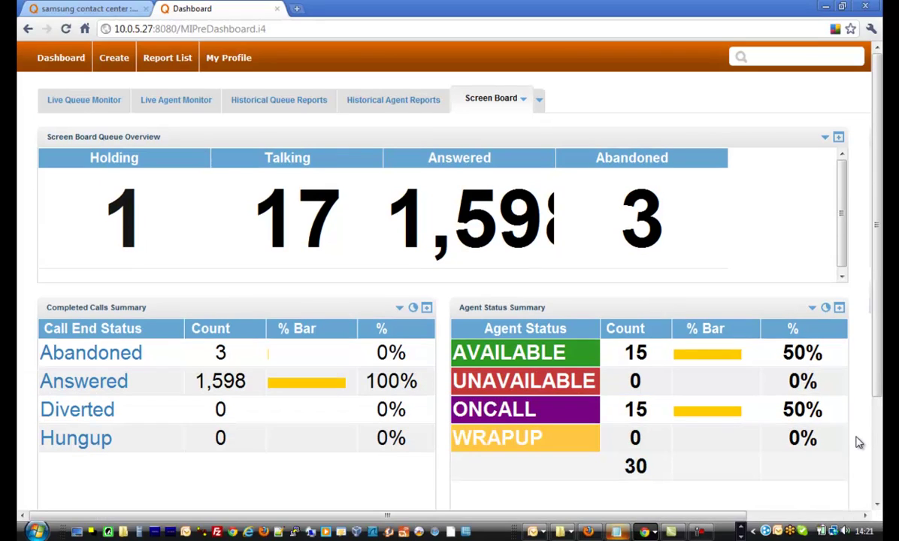
key("F11")
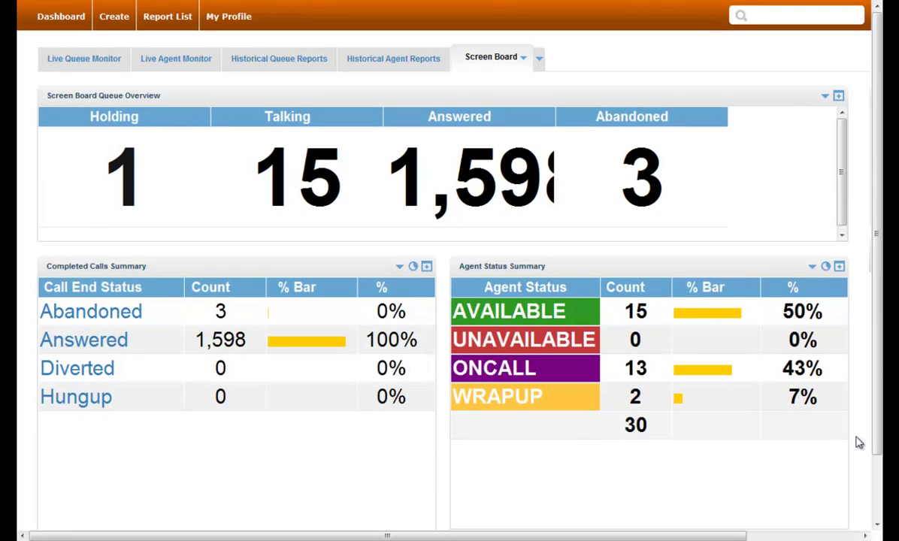
key("F11")
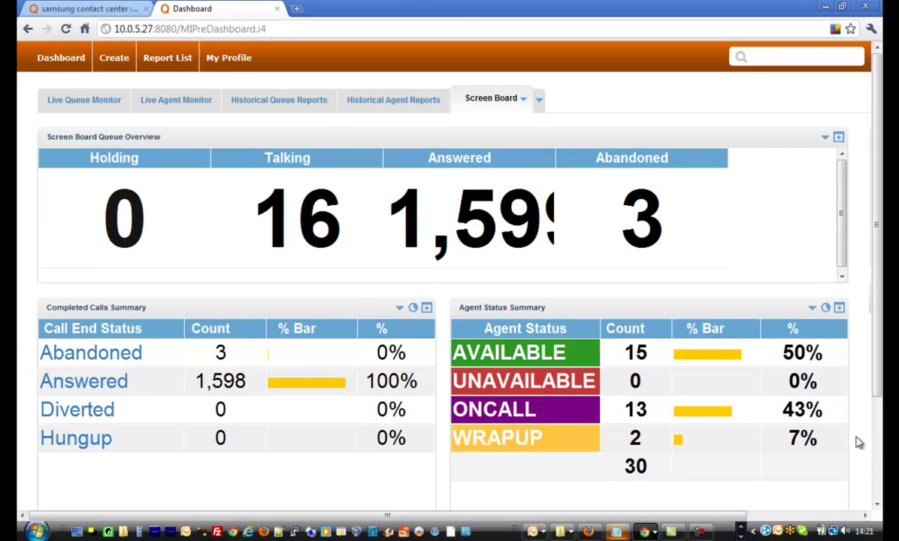
key("F11")
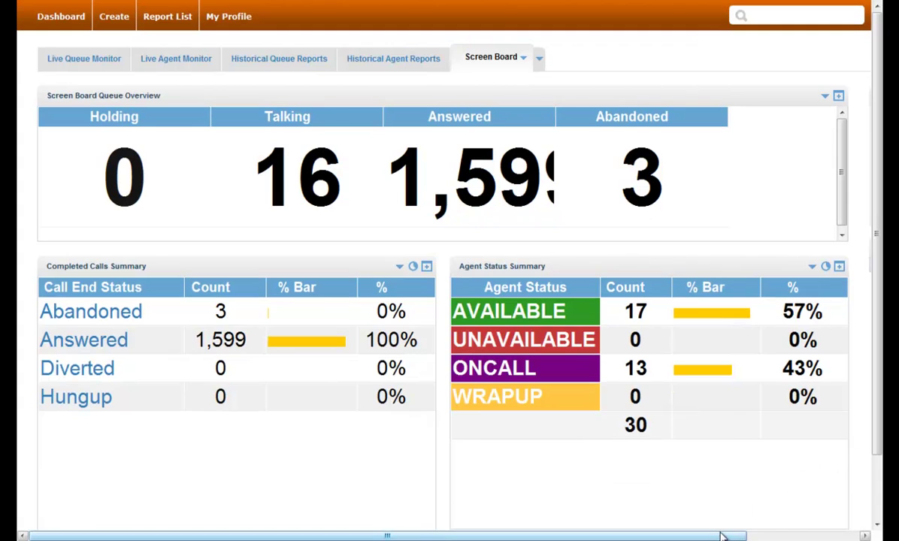
Filter the Screen Board to the Bike Insurance, both Business Insurance and Car Insurance queues, and review the filtered figures
left_click_drag(722, 535, 844, 531)
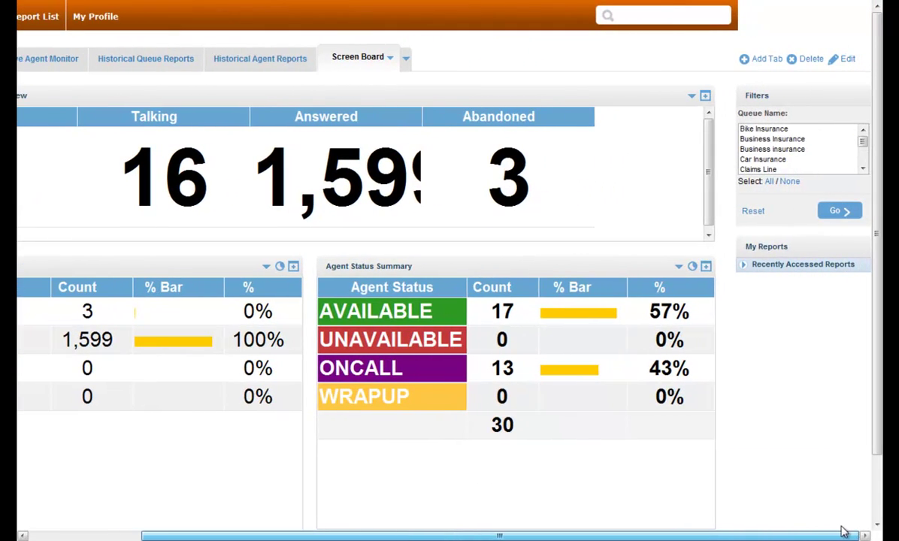
left_click(749, 129)
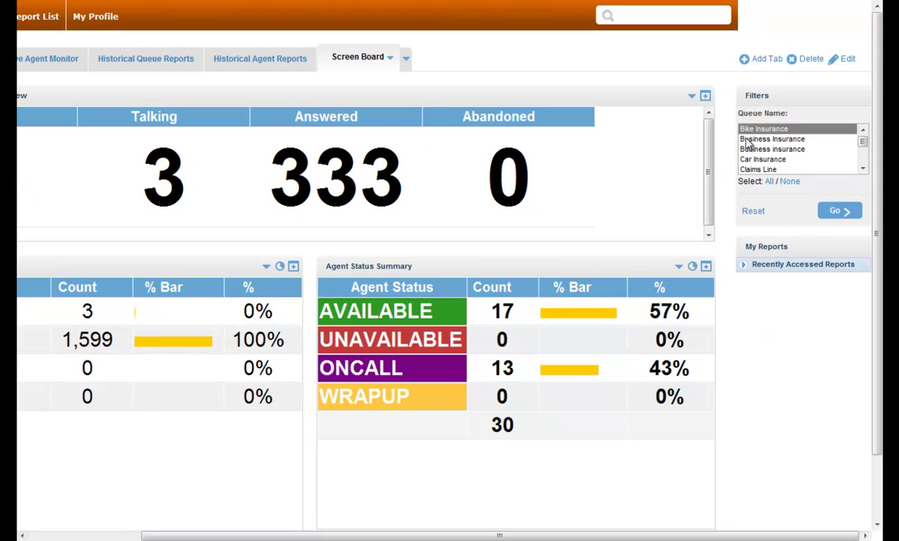
left_click(747, 141, "shift")
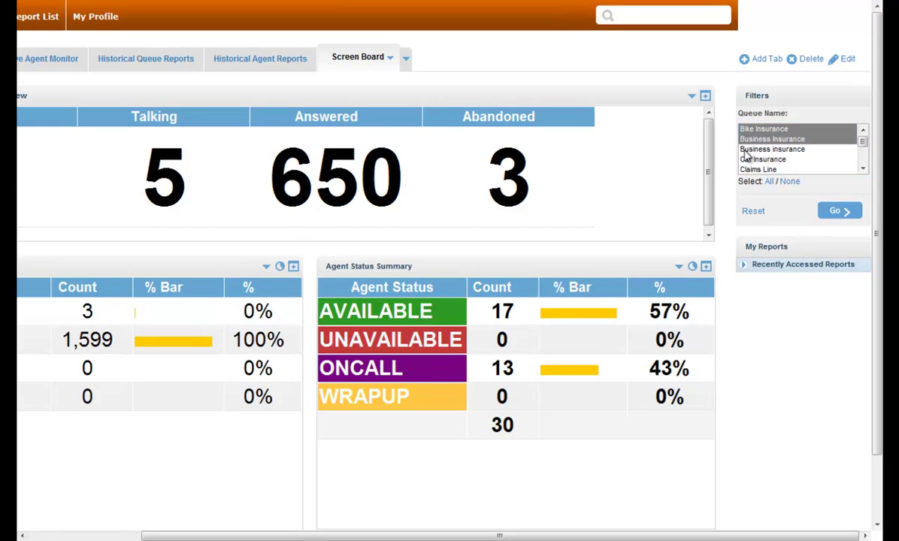
left_click(746, 149, "shift")
left_click(746, 160, "shift")
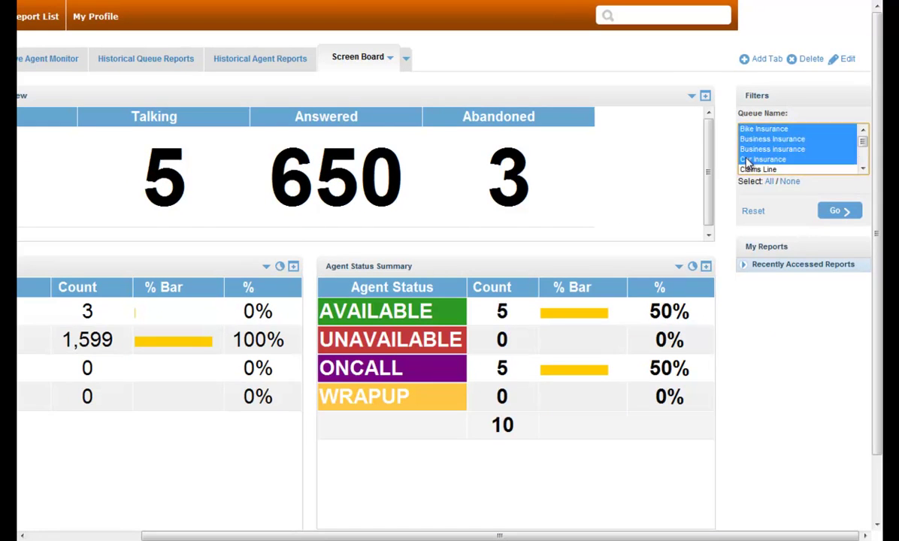
left_click_drag(727, 535, 613, 535)
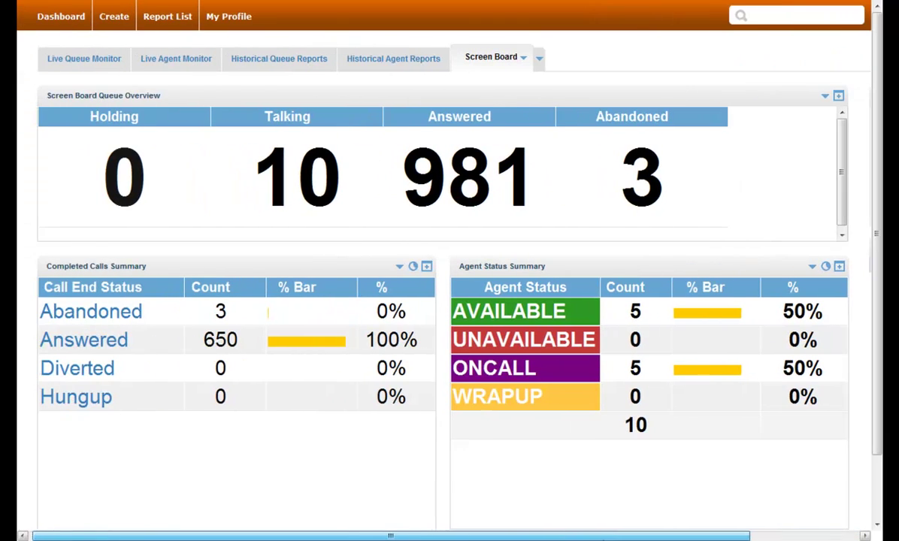